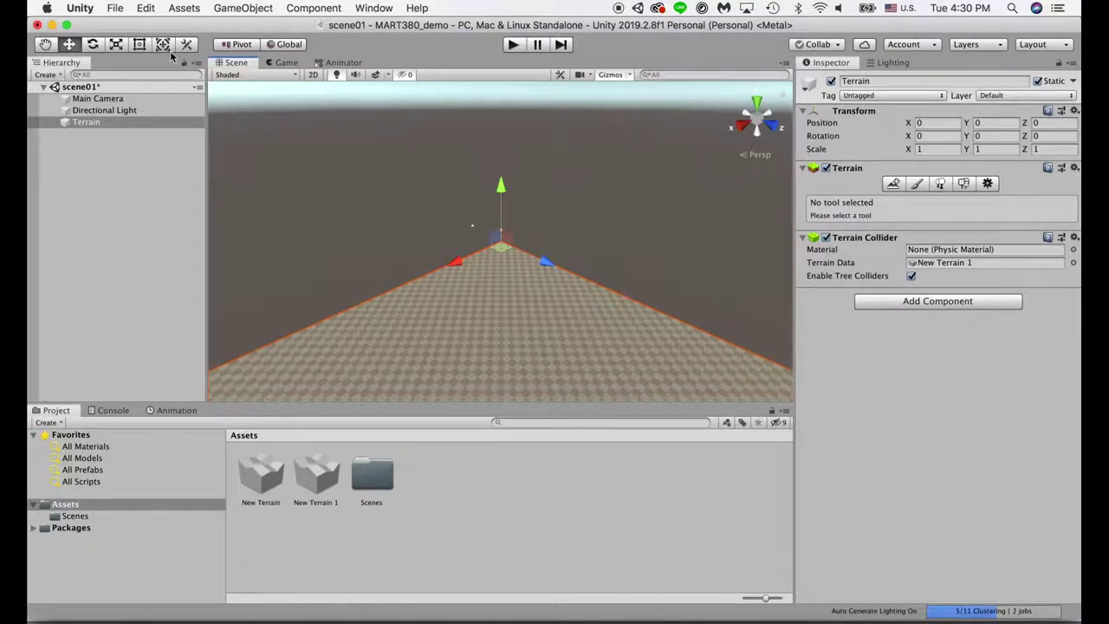
Inspect the Main Camera, Directional Light and Terrain objects of scene01 one after another.
{"action": "left_click", "coordinate": [112, 100]}
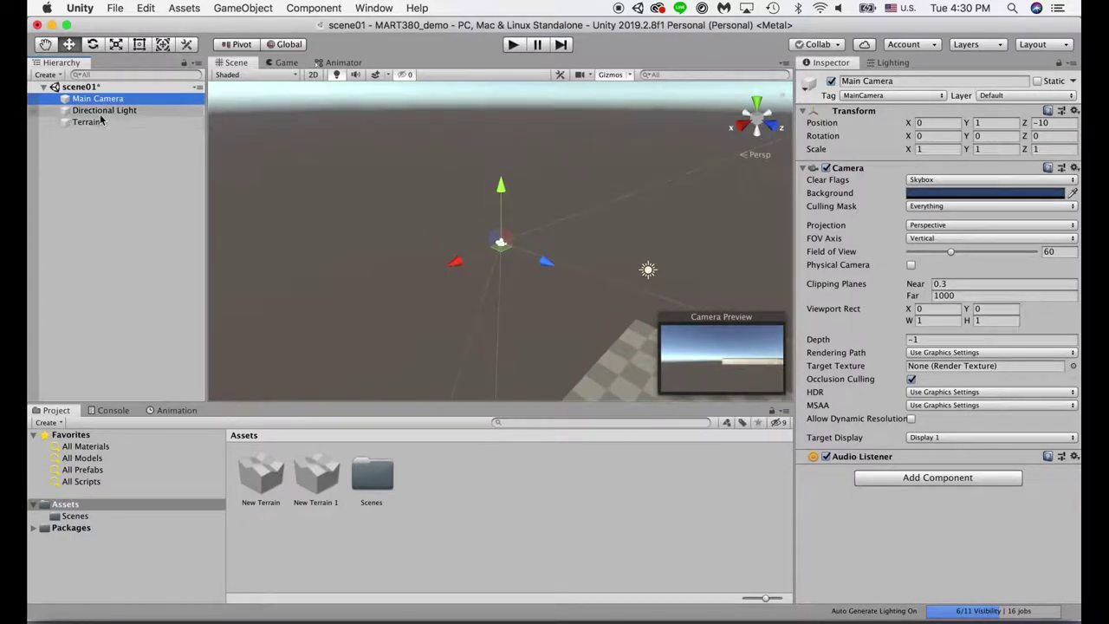
{"action": "left_click", "coordinate": [95, 122]}
{"action": "left_click", "coordinate": [112, 111]}
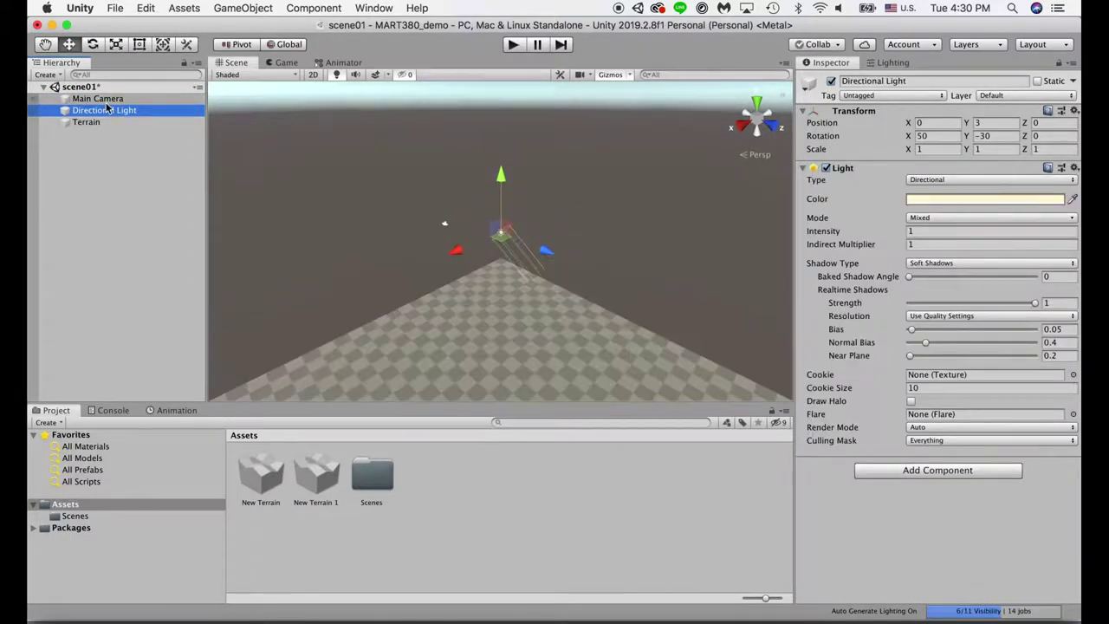
{"action": "left_click", "coordinate": [90, 122]}
{"action": "key", "text": "Up"}
{"action": "key", "text": "Up"}
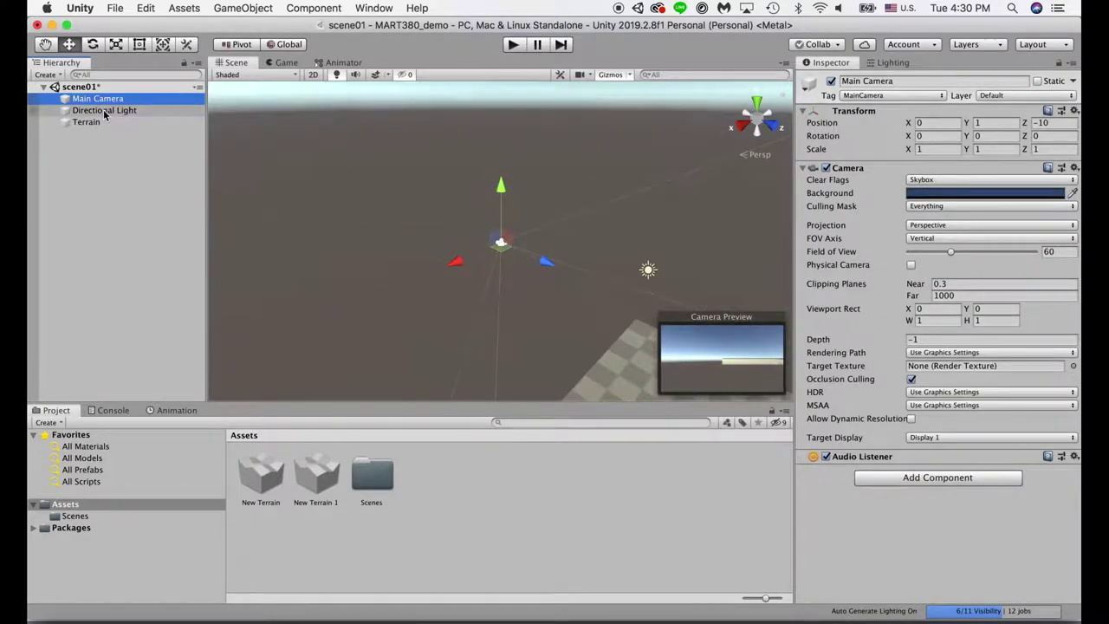
{"action": "left_click", "coordinate": [105, 111]}
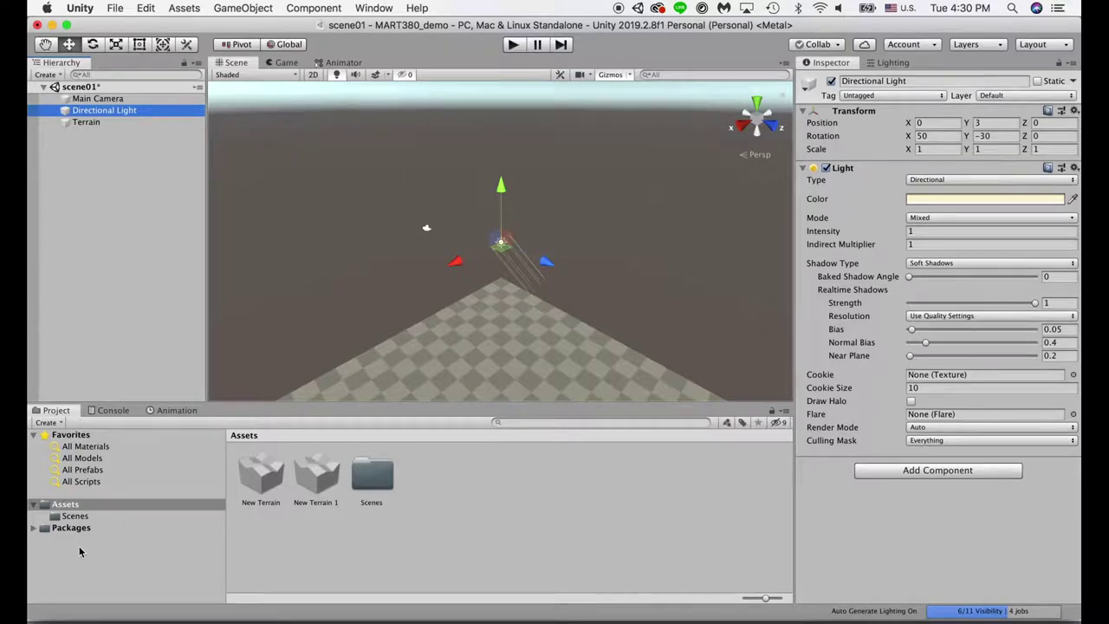
Look through the project's Scenes folder and its parent Assets folder.
{"action": "left_click", "coordinate": [75, 516]}
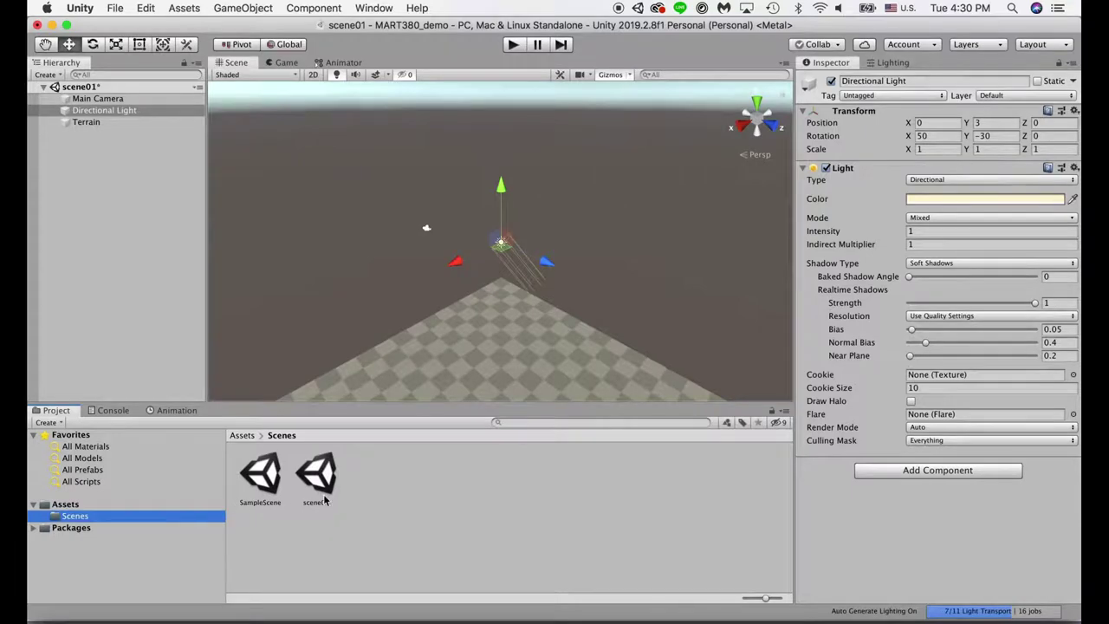
{"action": "left_click", "coordinate": [62, 506]}
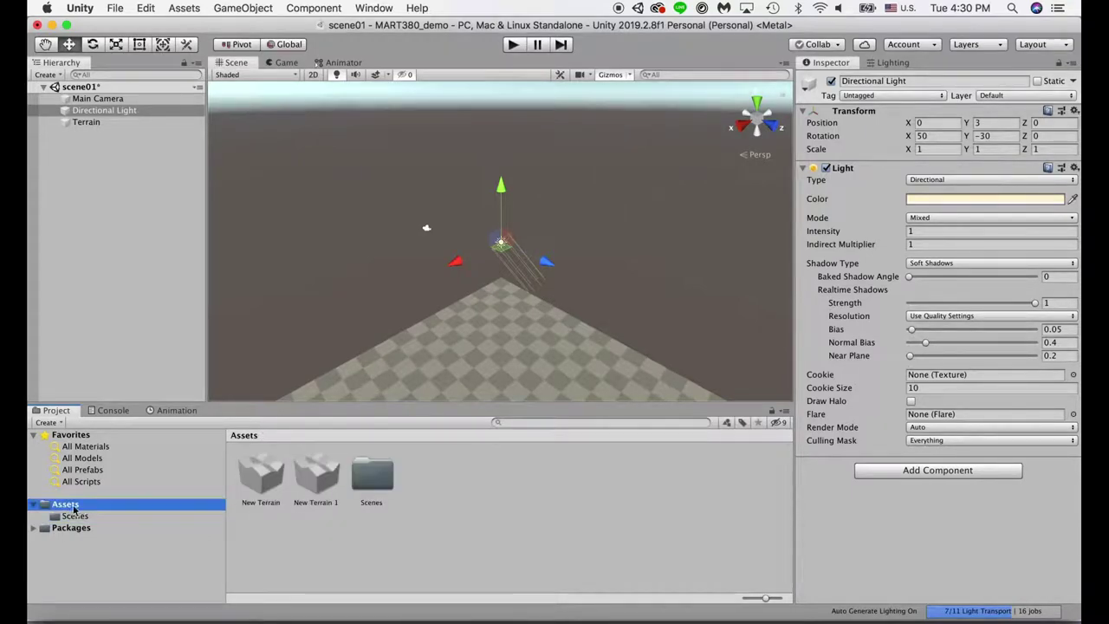
{"action": "left_click", "coordinate": [66, 515]}
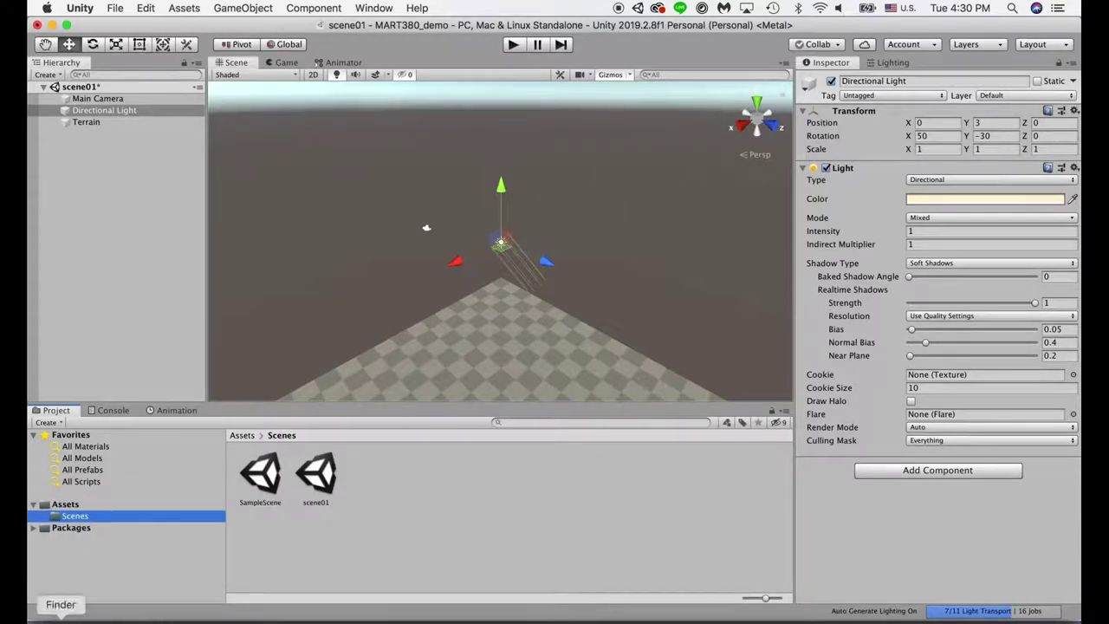
Switch to Finder, open the MART380_demo project's Assets folder and reposition its window over the Unity editor.
{"action": "left_click", "coordinate": [61, 616]}
{"action": "double_click", "coordinate": [446, 216]}
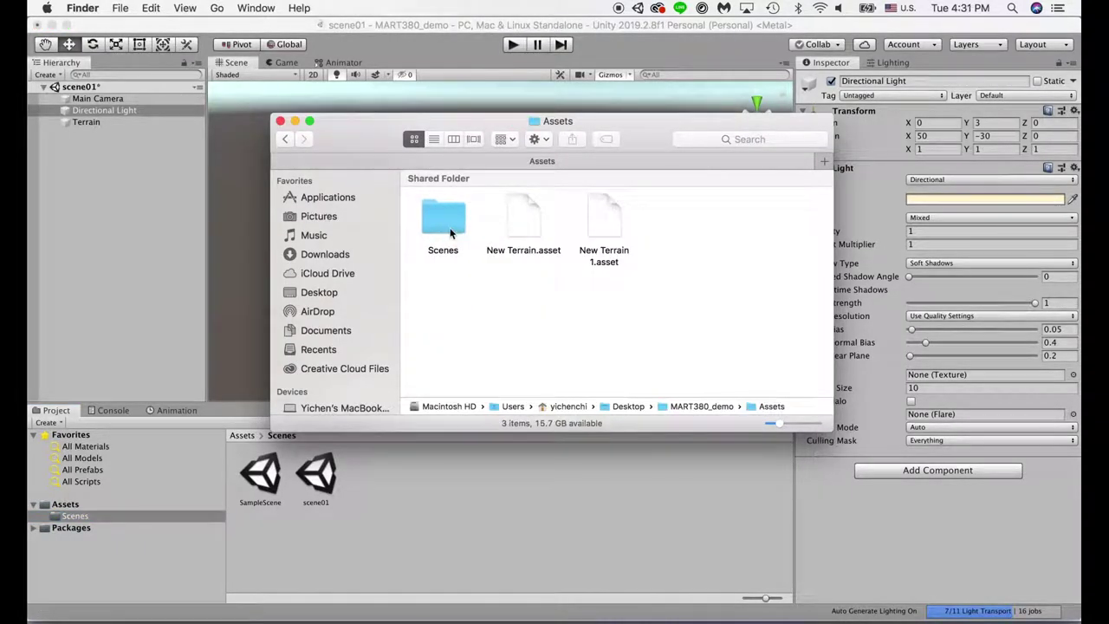
{"action": "left_click", "coordinate": [523, 251]}
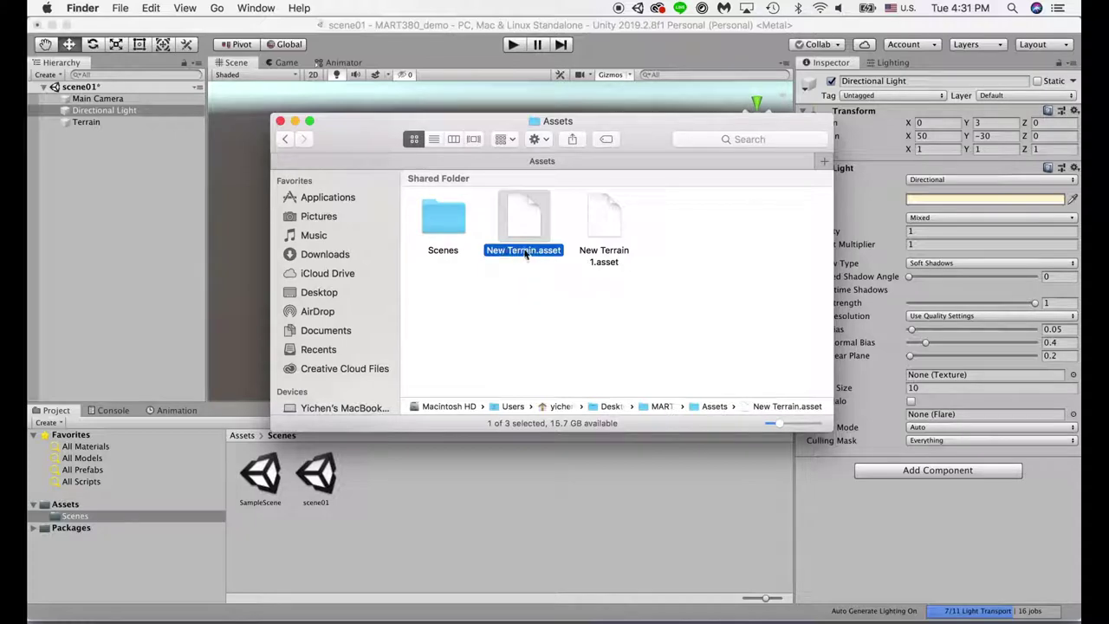
{"action": "left_click_drag", "start_coordinate": [364, 139], "coordinate": [681, 202]}
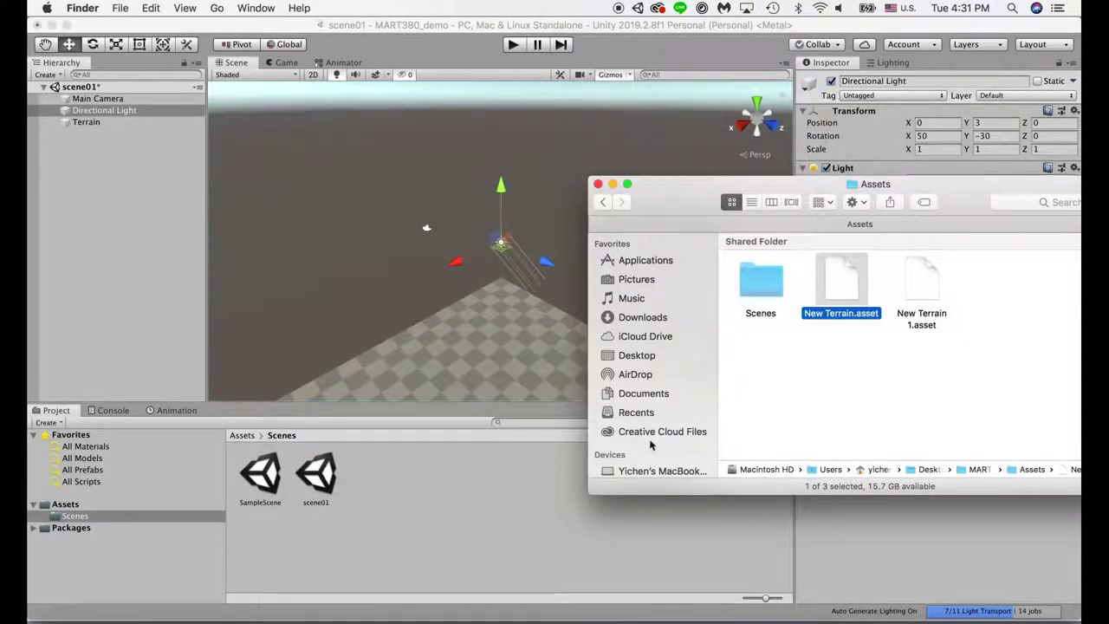
{"action": "left_click_drag", "start_coordinate": [685, 208], "coordinate": [414, 116]}
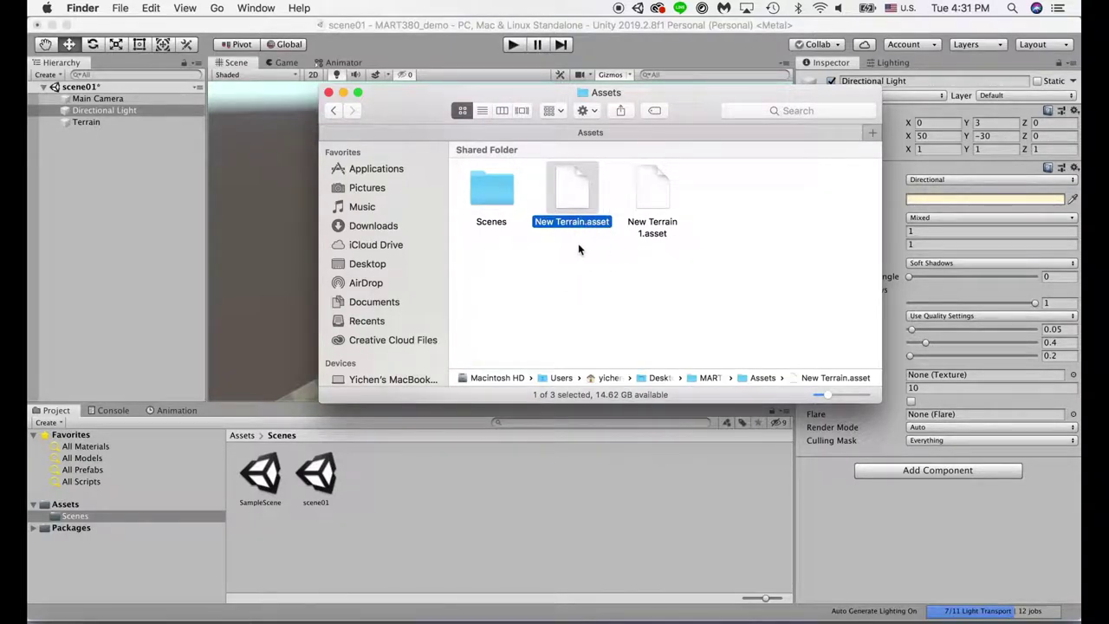
Create a new folder named Audio inside the project's Assets folder.
{"action": "left_click", "coordinate": [525, 278]}
{"action": "right_click", "coordinate": [525, 278]}
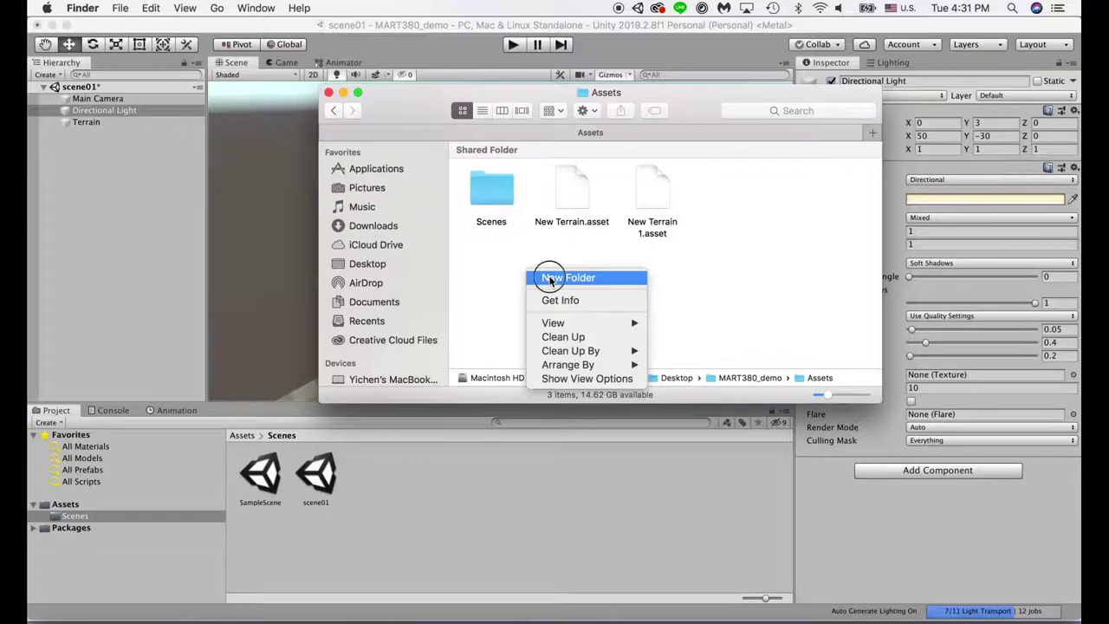
{"action": "left_click", "coordinate": [547, 278]}
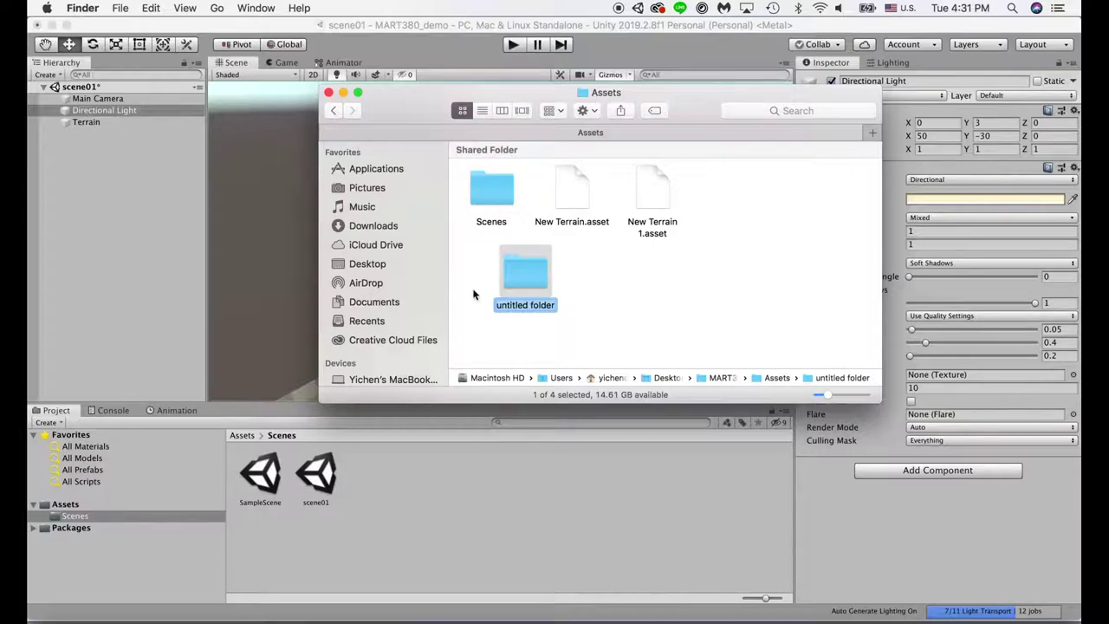
{"action": "type", "text": "Audio"}
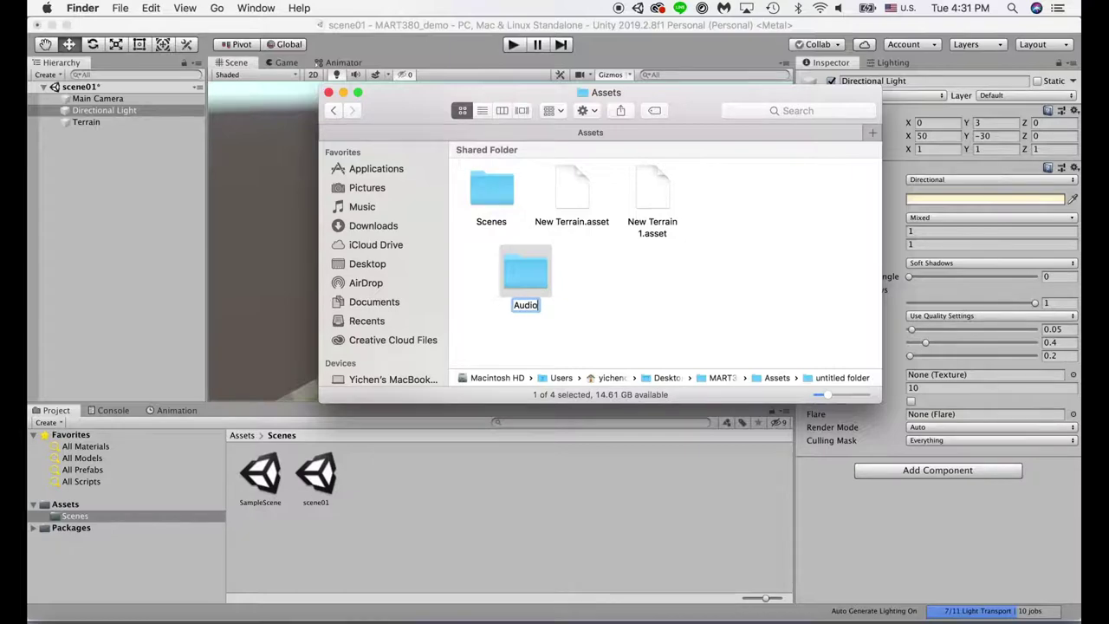
{"action": "key", "text": "Return"}
Create a new folder named Scripts inside the project's Assets folder.
{"action": "right_click", "coordinate": [599, 302]}
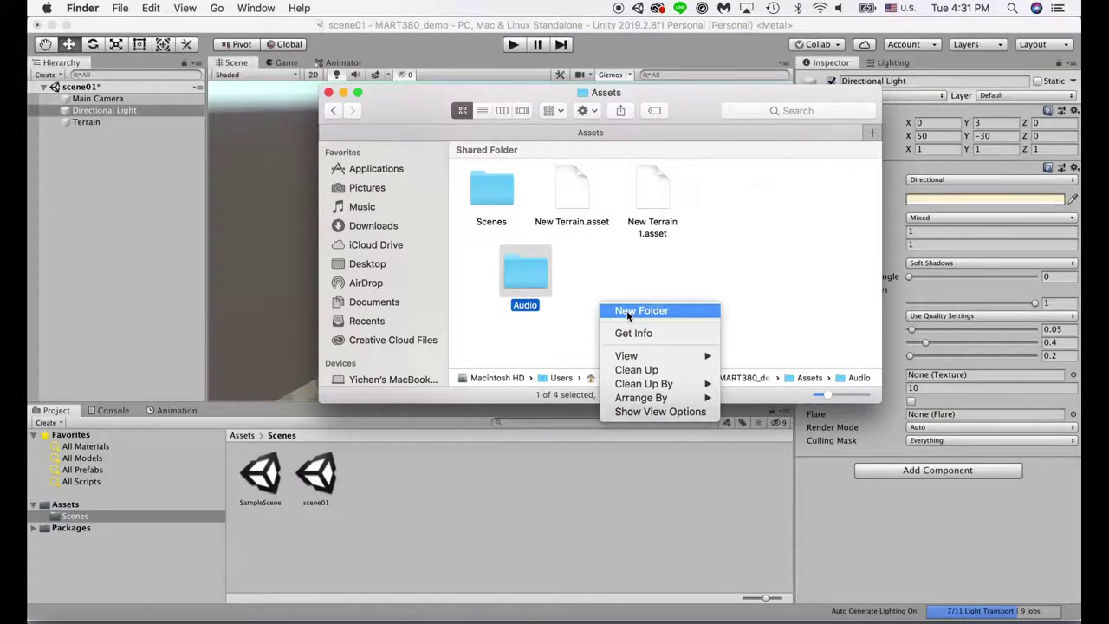
{"action": "left_click", "coordinate": [626, 311]}
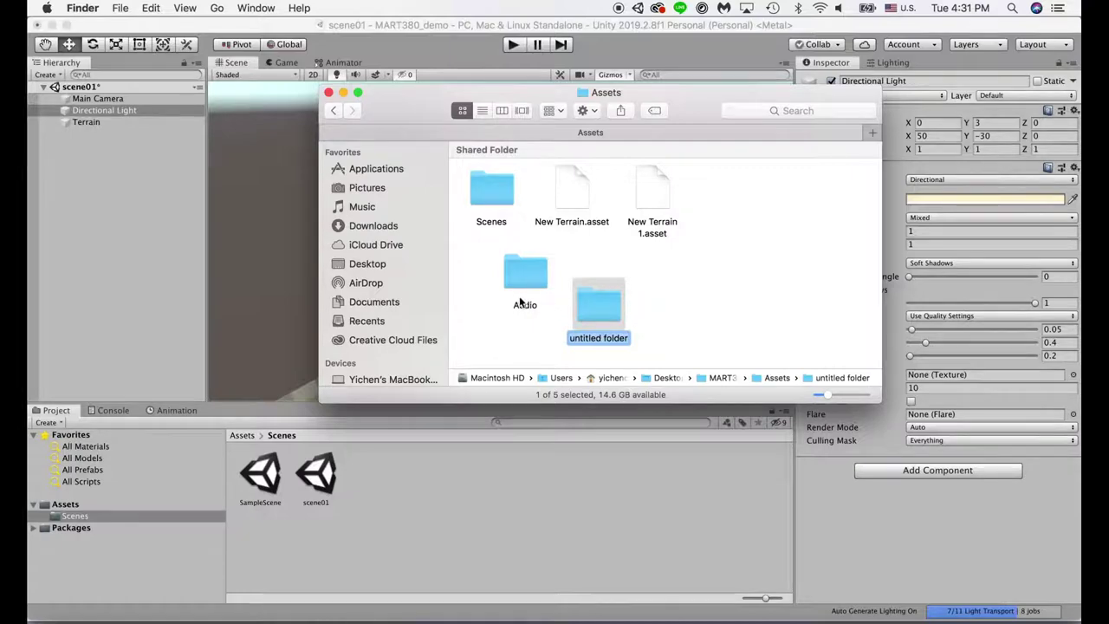
{"action": "type", "text": "Scrip"}
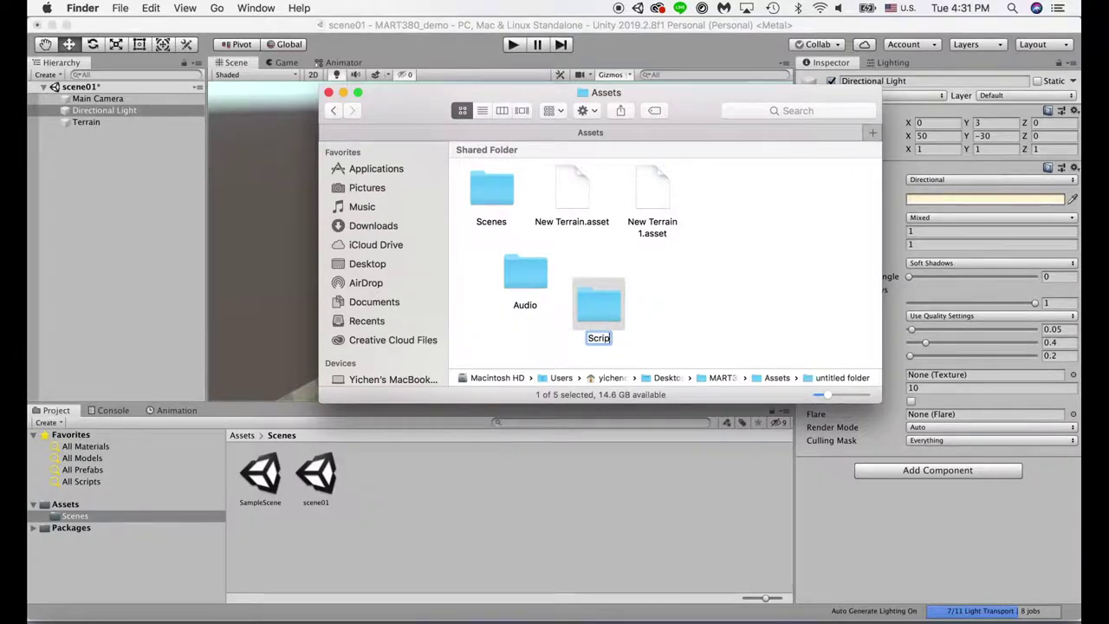
{"action": "type", "text": "ts"}
{"action": "key", "text": "Return"}
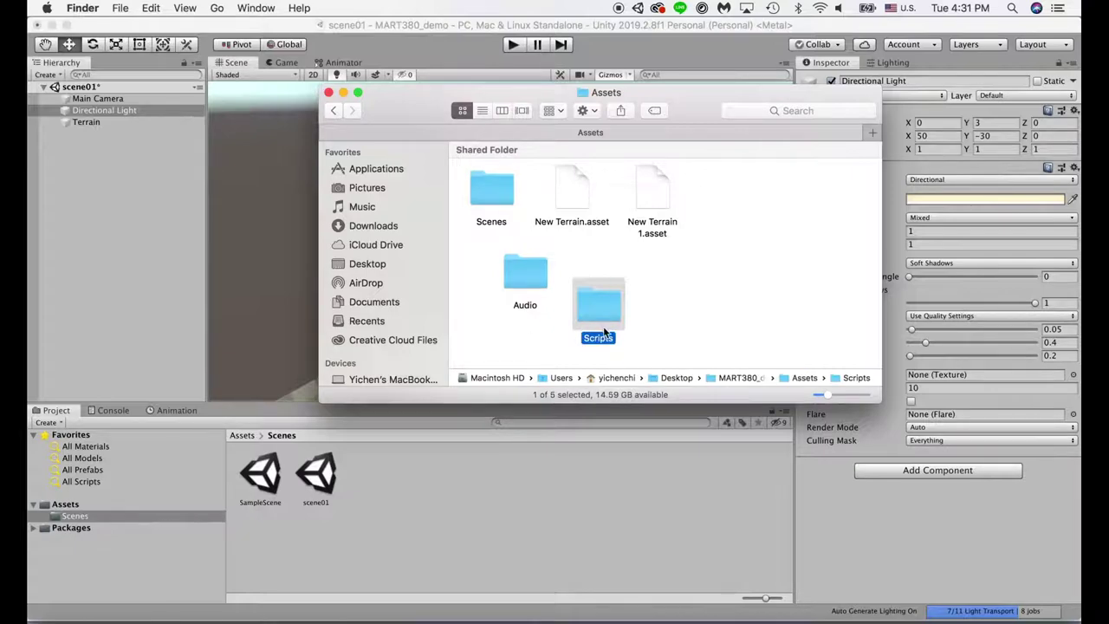
Create a new folder named textures inside the project's Assets folder.
{"action": "right_click", "coordinate": [667, 307]}
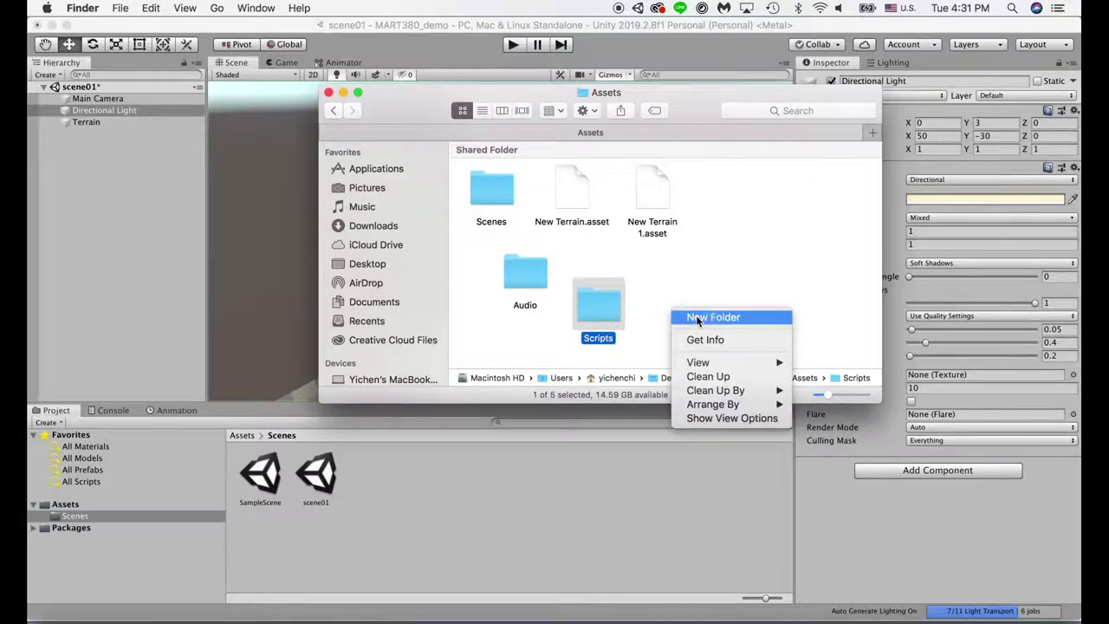
{"action": "left_click", "coordinate": [698, 318]}
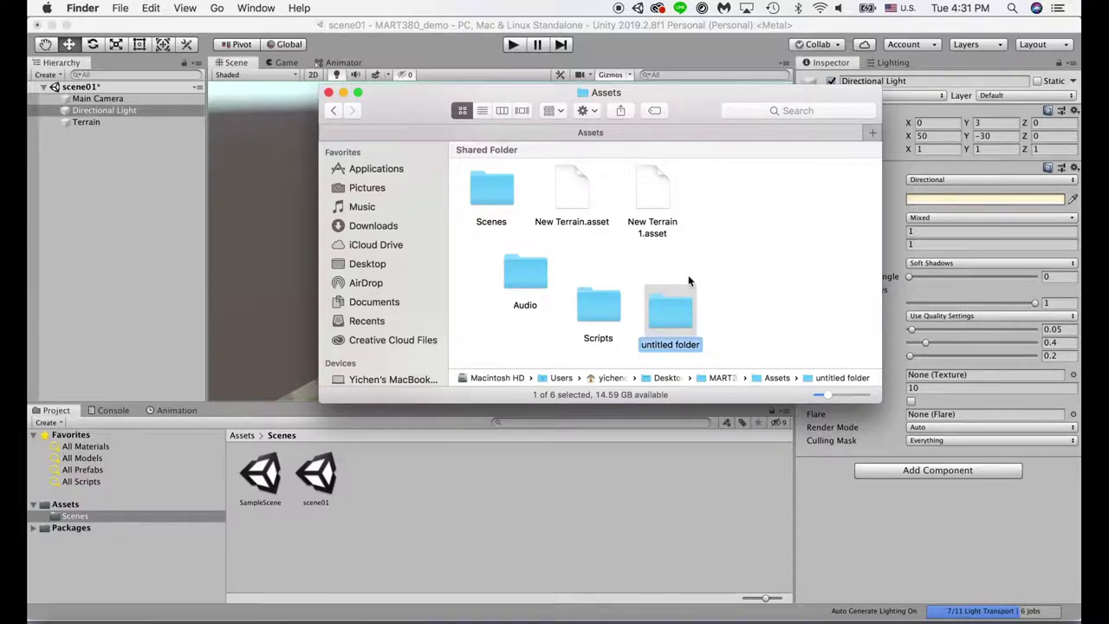
{"action": "type", "text": "textur"}
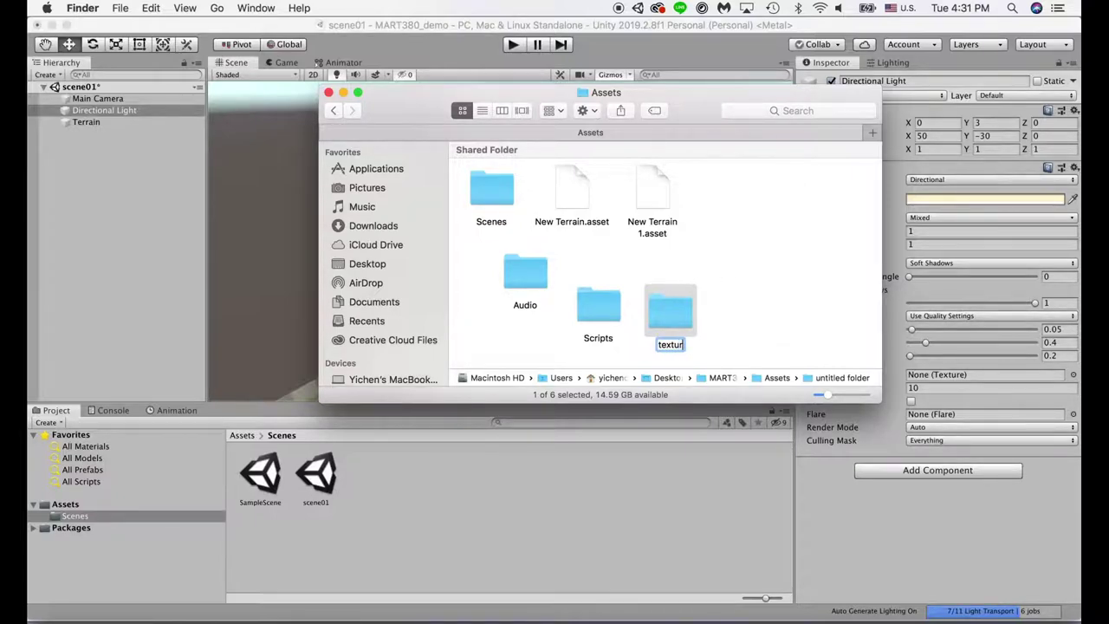
{"action": "type", "text": "es"}
{"action": "key", "text": "Return"}
{"action": "left_click", "coordinate": [757, 244]}
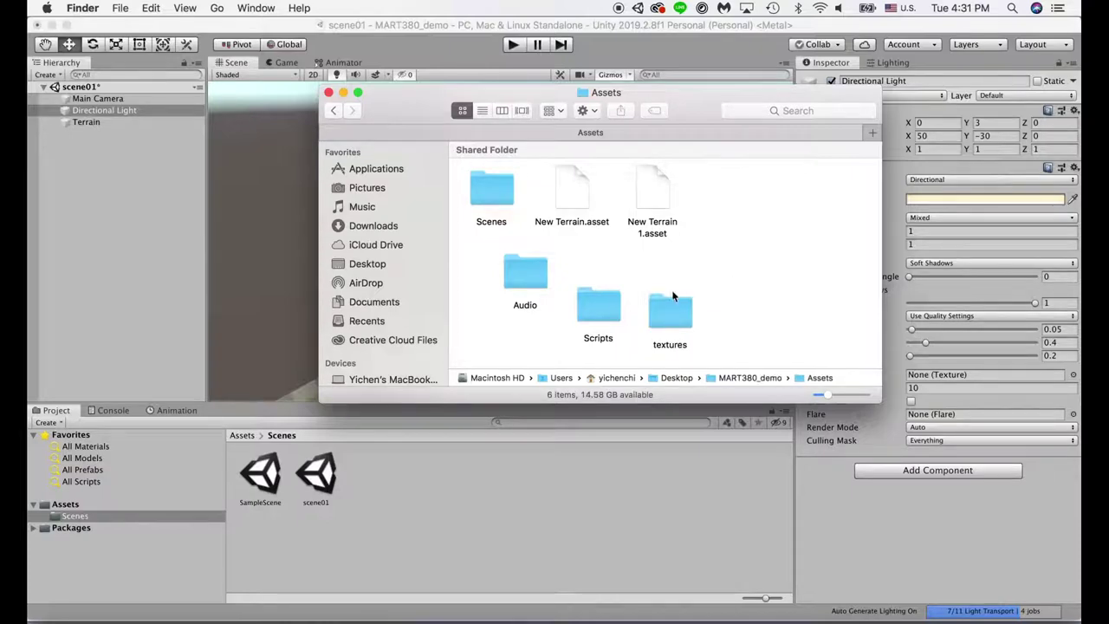
Rearrange the textures, Scripts and Audio folder icons beneath the existing Assets items.
{"action": "left_click", "coordinate": [673, 295]}
{"action": "left_click_drag", "start_coordinate": [611, 302], "coordinate": [607, 275]}
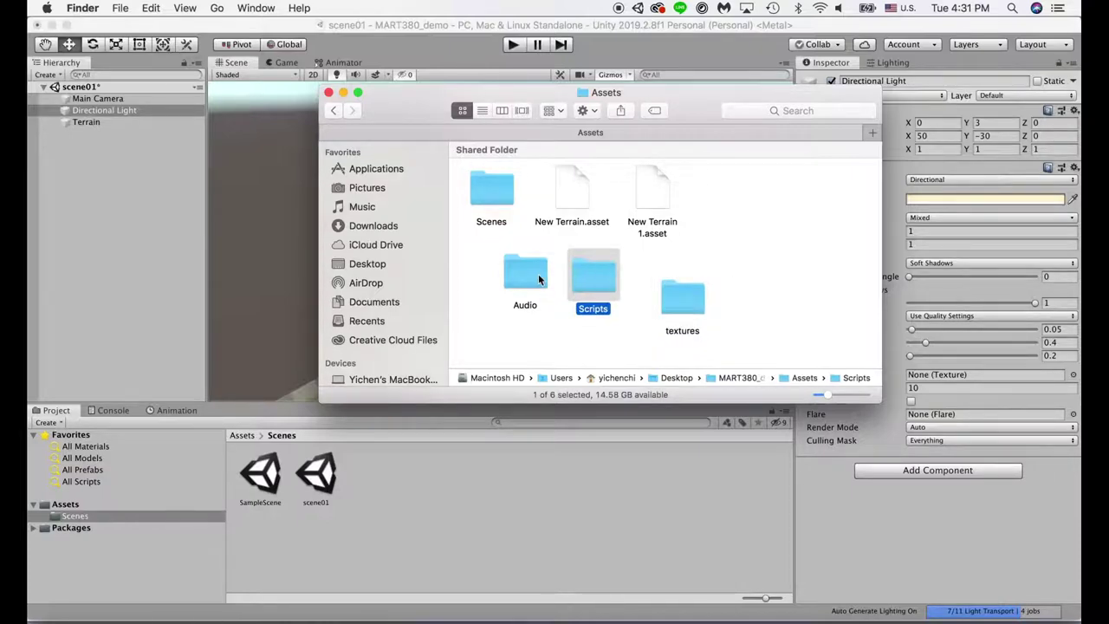
{"action": "left_click_drag", "start_coordinate": [539, 279], "coordinate": [512, 281]}
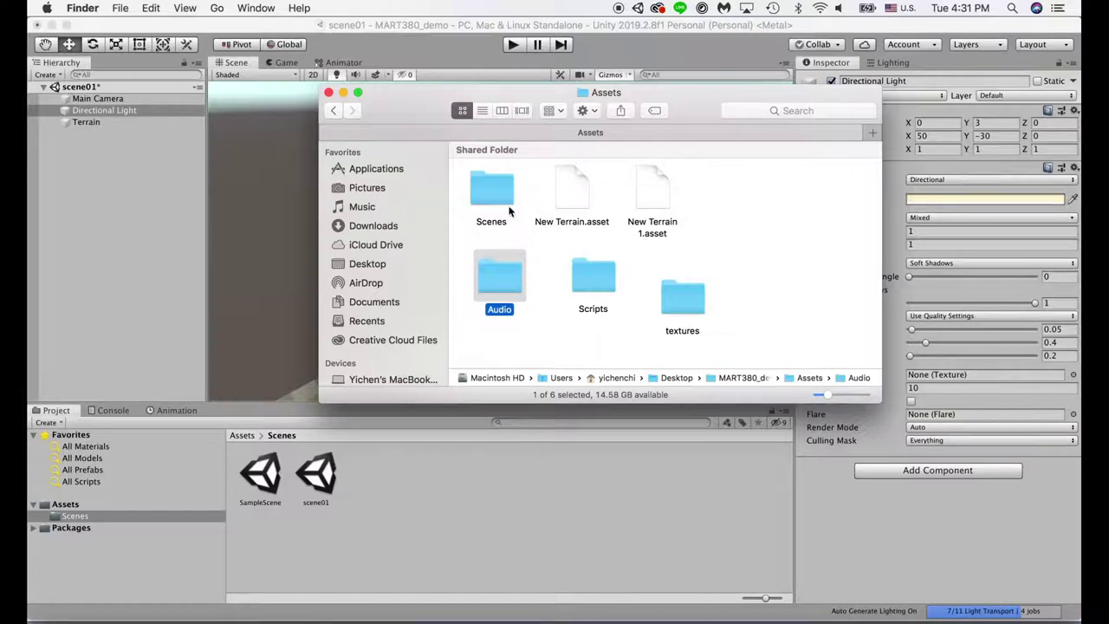
Switch back to Unity and check the Audio, Scenes, Scripts and textures folders in Assets, looking inside textures.
{"action": "left_click", "coordinate": [430, 515]}
{"action": "left_click", "coordinate": [63, 506]}
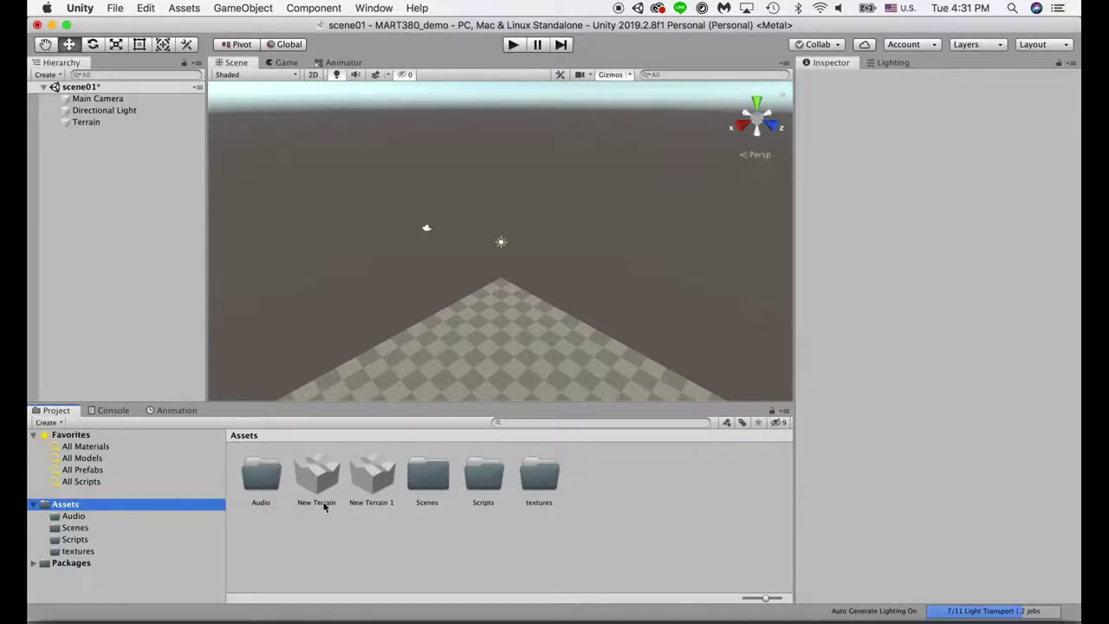
{"action": "left_click", "coordinate": [263, 481]}
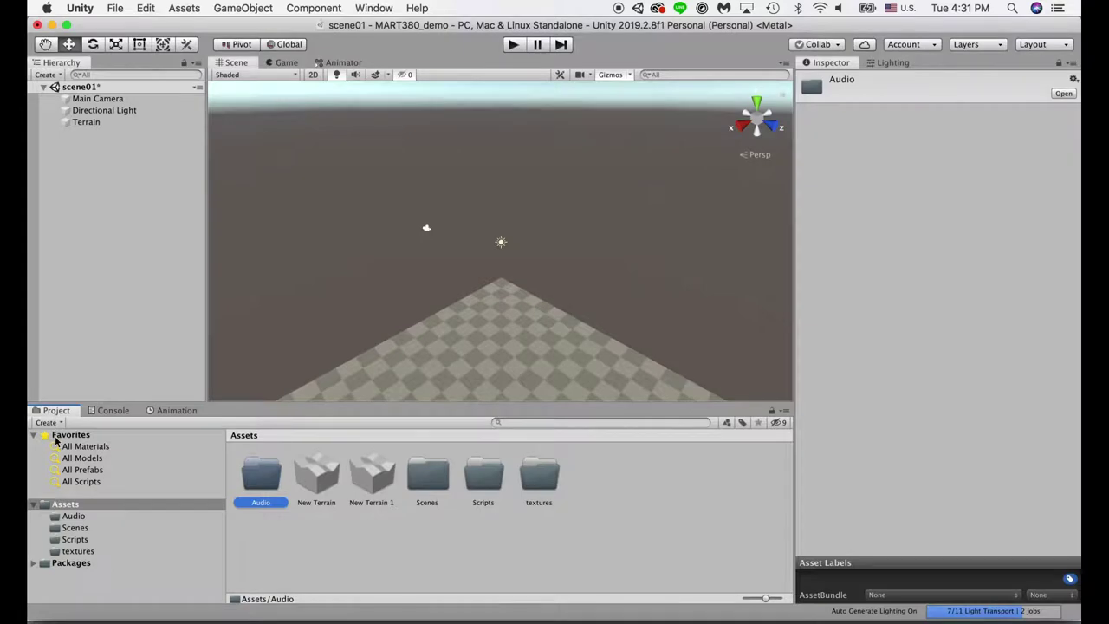
{"action": "left_click", "coordinate": [428, 476]}
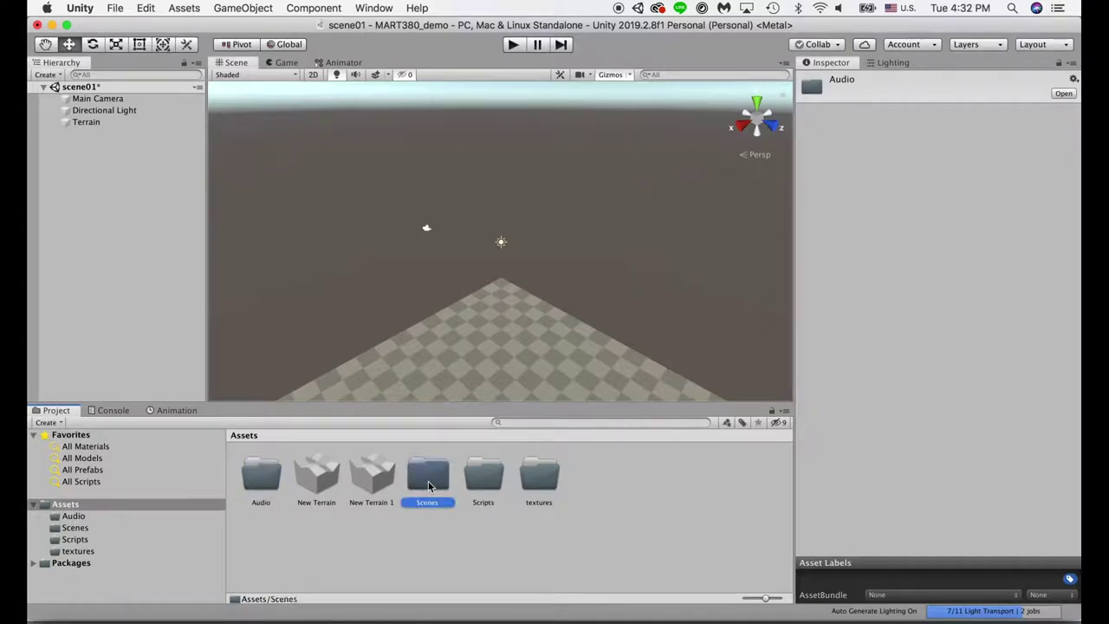
{"action": "left_click", "coordinate": [261, 476]}
{"action": "left_click", "coordinate": [468, 479]}
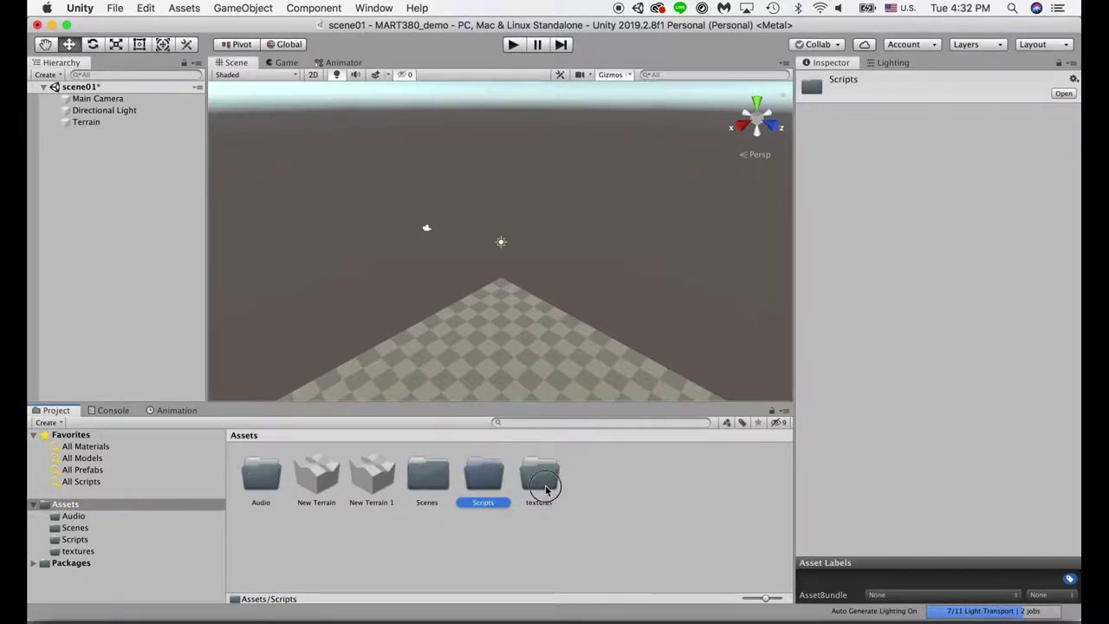
{"action": "left_click", "coordinate": [537, 483]}
{"action": "double_click", "coordinate": [537, 485]}
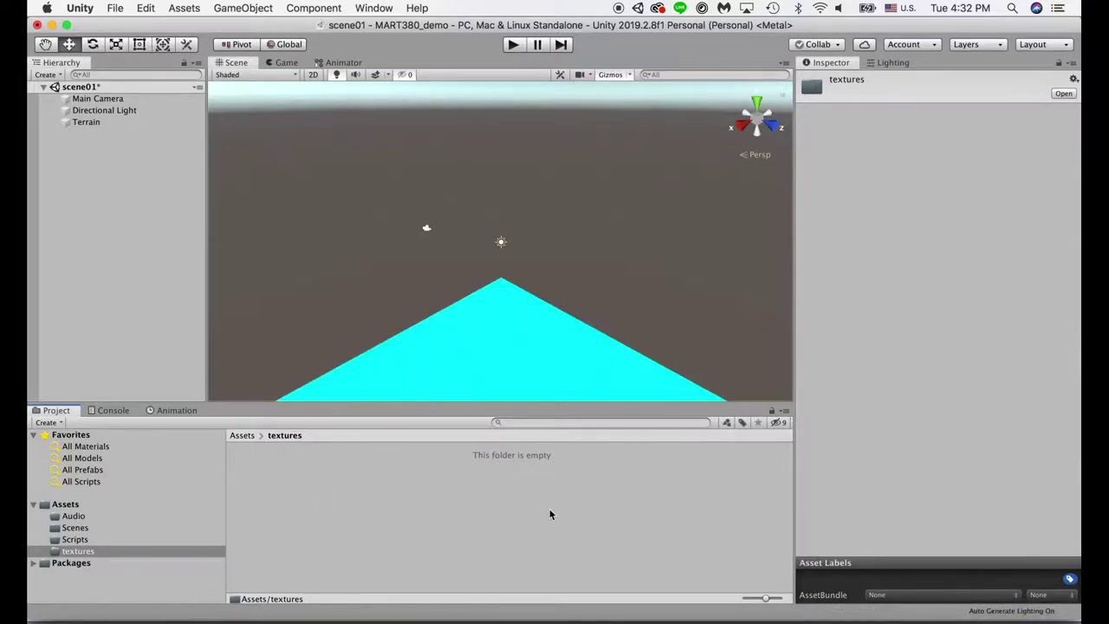
{"action": "left_click", "coordinate": [61, 504]}
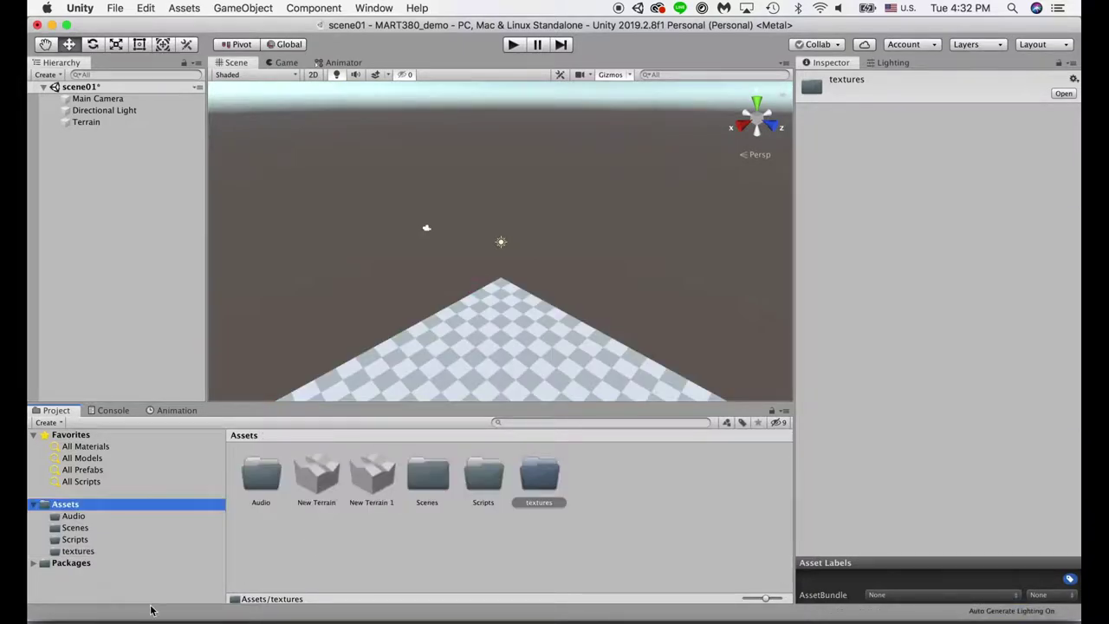
Compare the Assets folder in Finder with the Assets contents in Unity.
{"action": "left_click", "coordinate": [61, 616]}
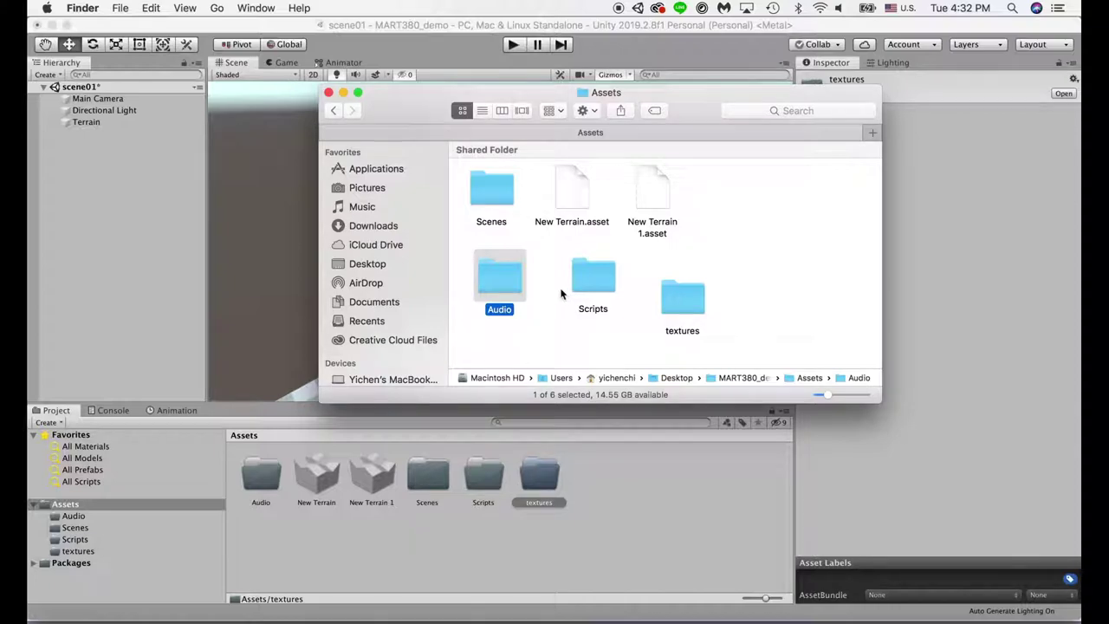
{"action": "left_click", "coordinate": [324, 549]}
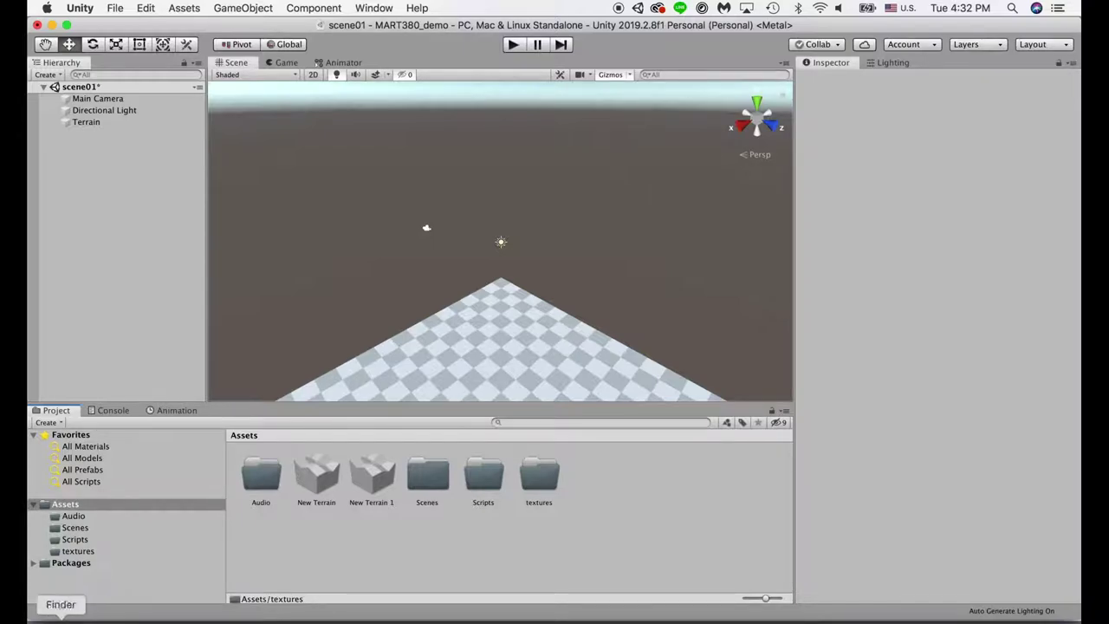
{"action": "left_click", "coordinate": [59, 613]}
{"action": "left_click", "coordinate": [614, 260]}
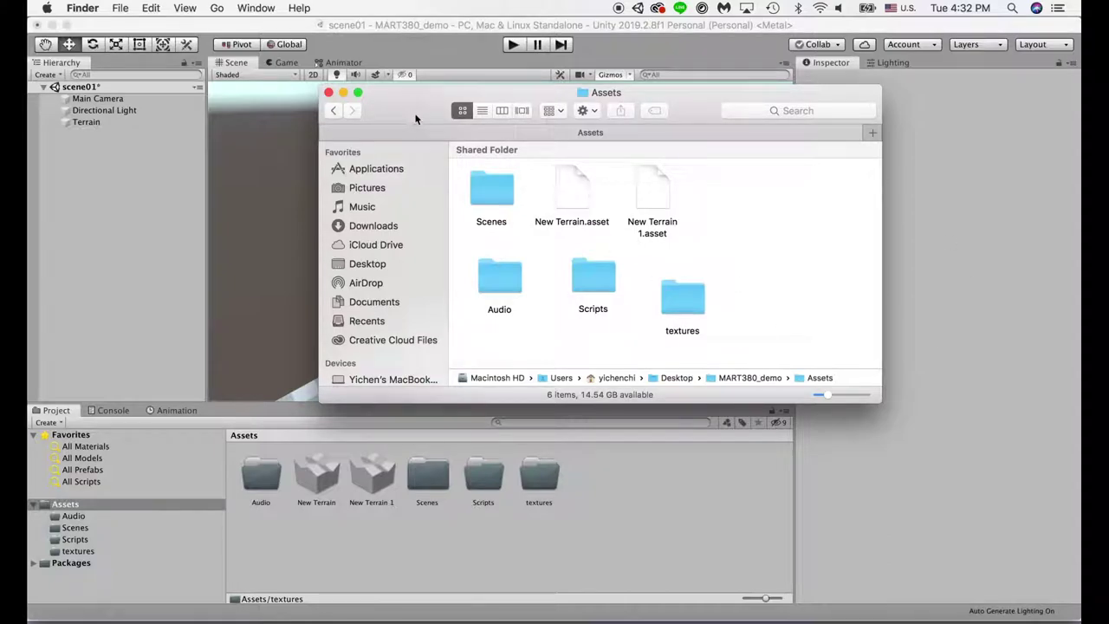
Return to Unity and select the terrain in the scene.
{"action": "left_click", "coordinate": [342, 520]}
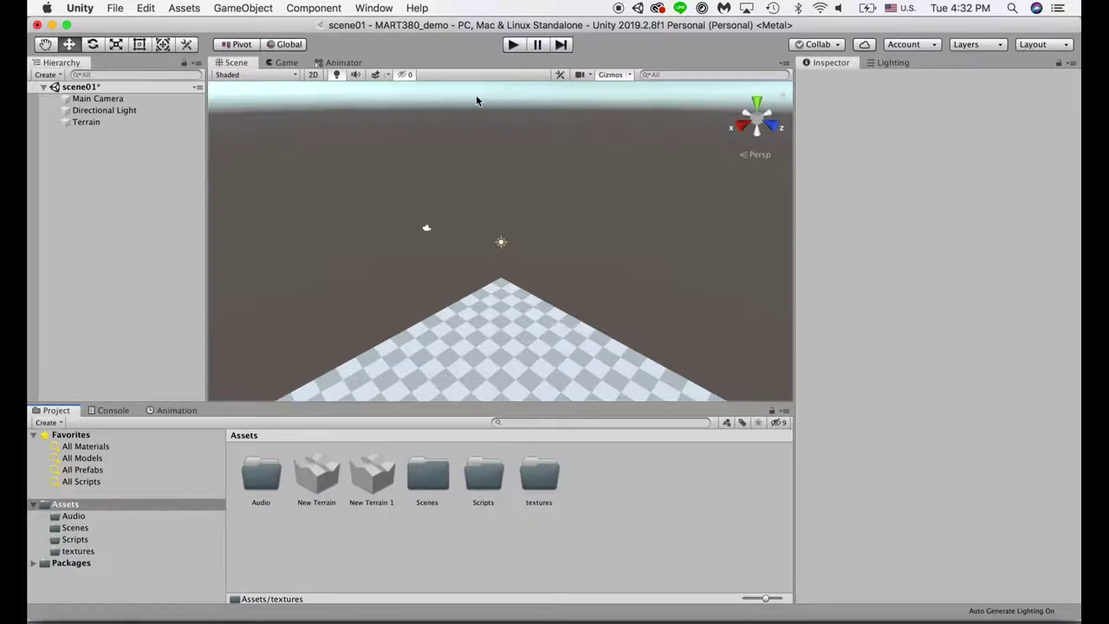
{"action": "left_click", "coordinate": [546, 329]}
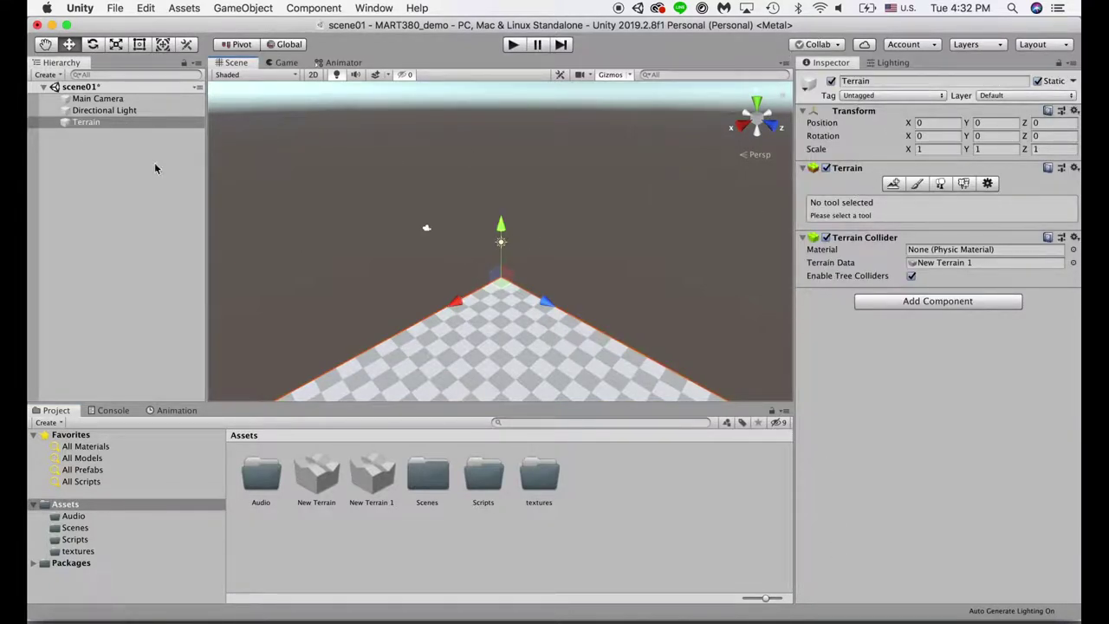
Review the Inspector properties of the Directional Light, Main Camera and Terrain objects in turn.
{"action": "left_click", "coordinate": [97, 99]}
{"action": "left_click", "coordinate": [105, 111]}
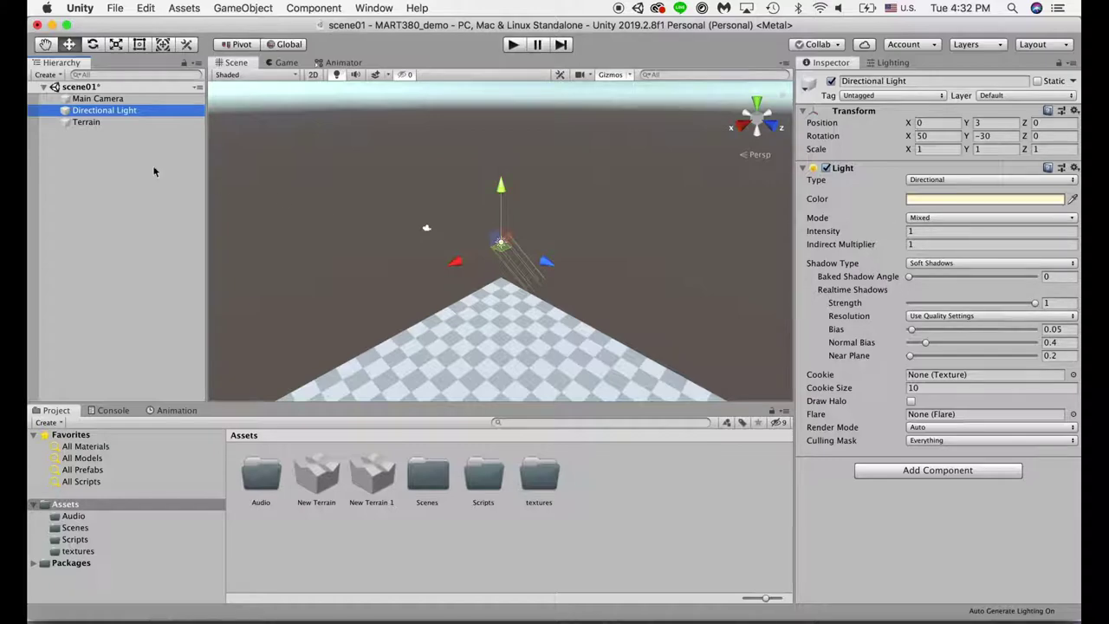
{"action": "left_click", "coordinate": [92, 100]}
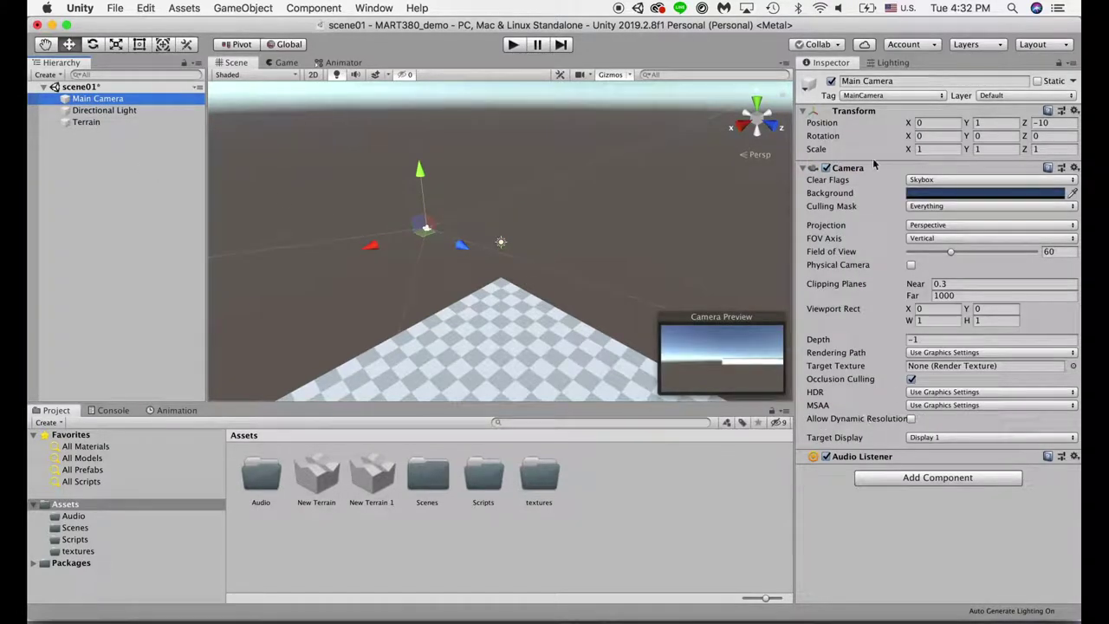
{"action": "left_click", "coordinate": [86, 122]}
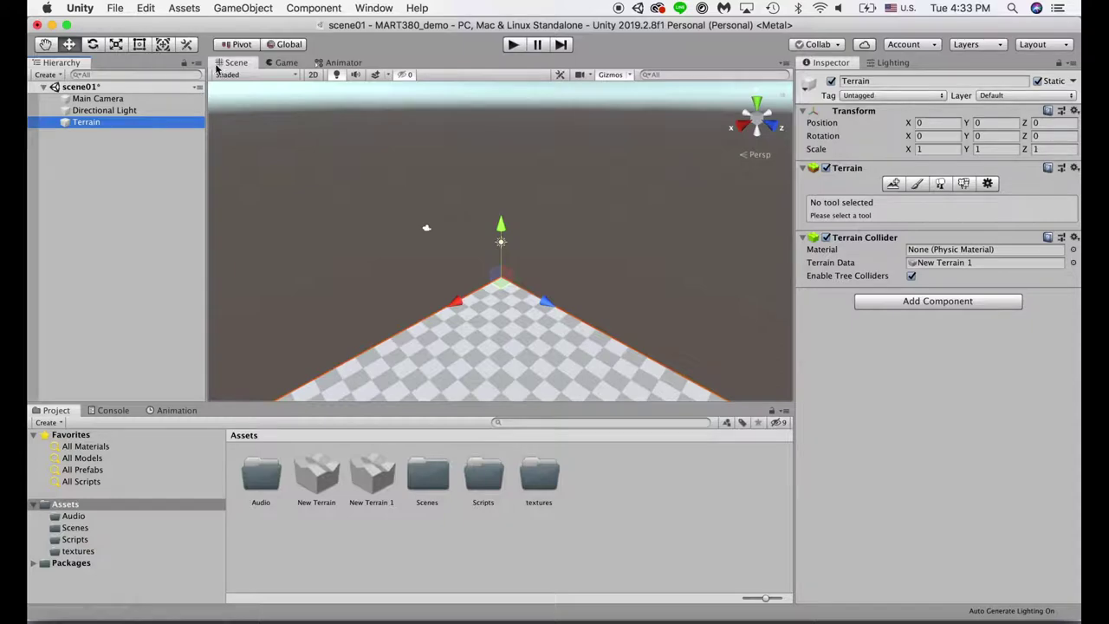
Compare the Scene view with the Game view and try the Game view's scale.
{"action": "left_click", "coordinate": [273, 67]}
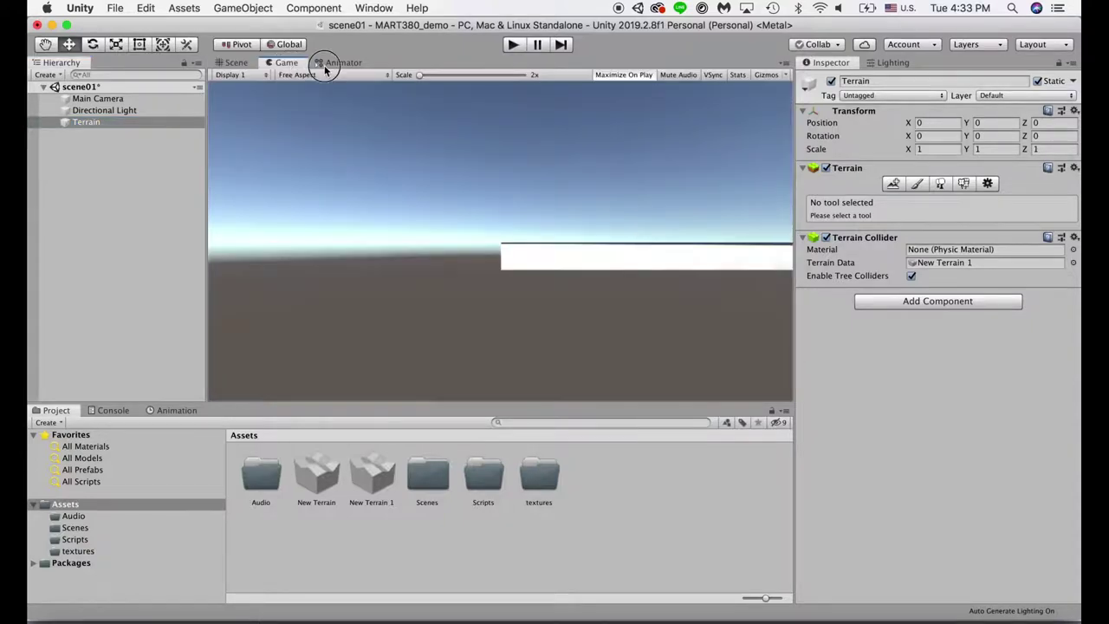
{"action": "left_click", "coordinate": [329, 63]}
{"action": "left_click", "coordinate": [235, 63]}
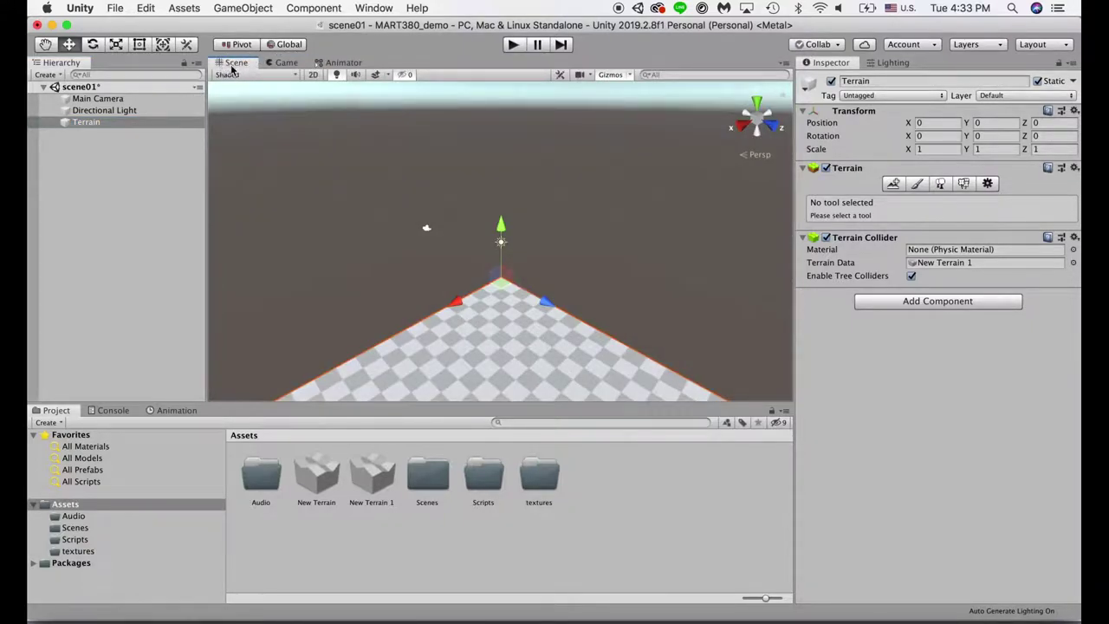
{"action": "left_click", "coordinate": [282, 63]}
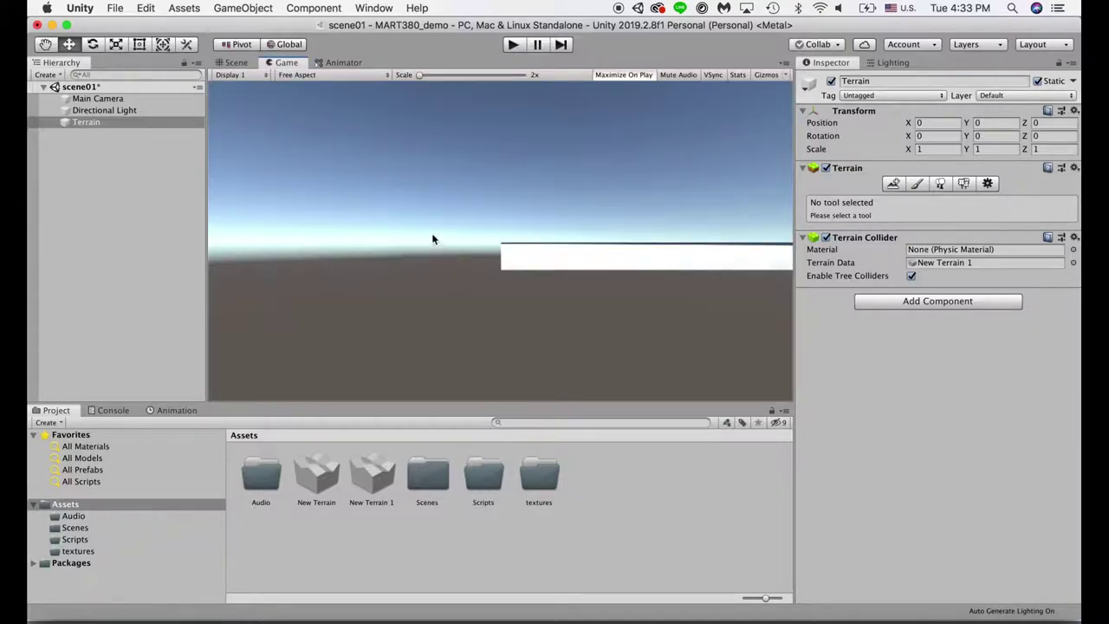
{"action": "scroll", "coordinate": [386, 223], "scroll_direction": "up", "scroll_amount": 2}
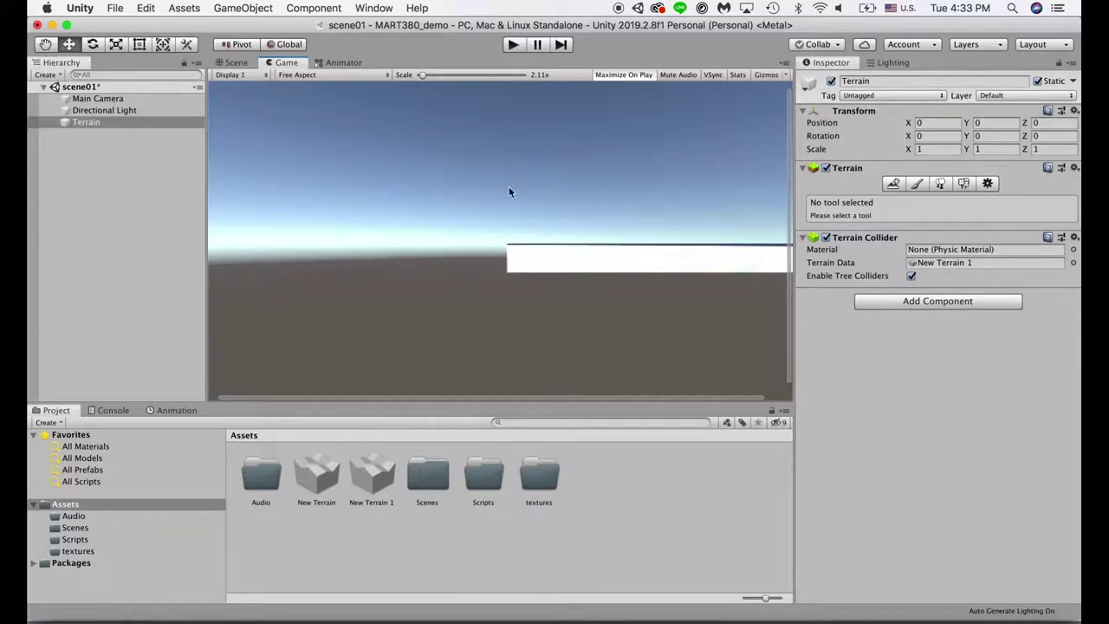
{"action": "scroll", "coordinate": [507, 193], "scroll_direction": "down", "scroll_amount": 2}
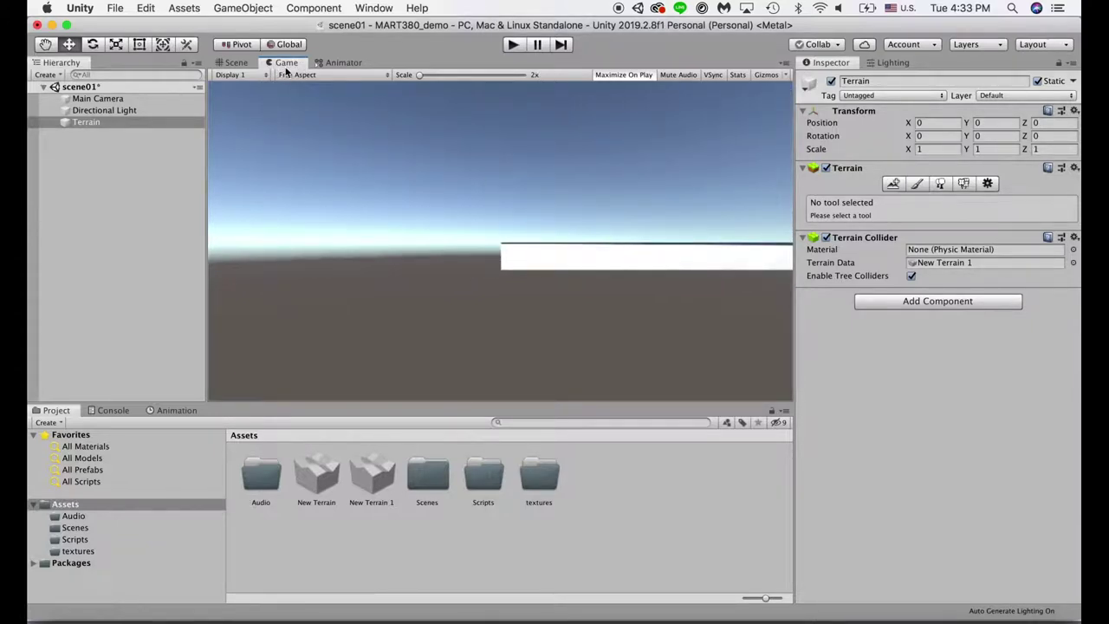
Return to the Scene view and examine the corner of the terrain at different zoom levels.
{"action": "left_click", "coordinate": [236, 62]}
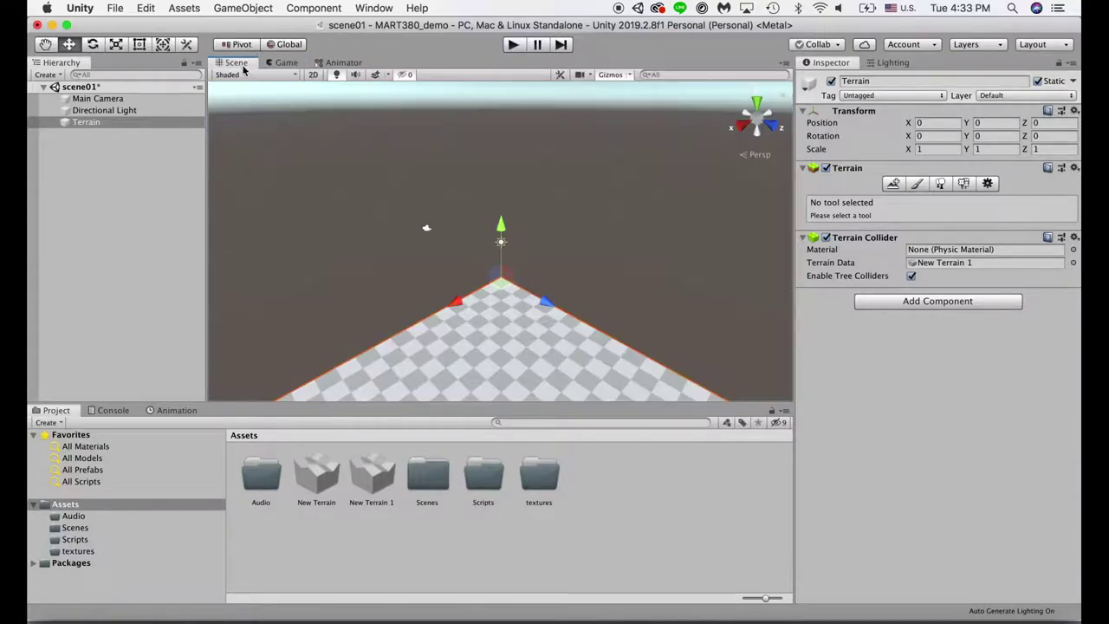
{"action": "scroll", "coordinate": [467, 282], "scroll_direction": "up", "scroll_amount": 2}
{"action": "scroll", "coordinate": [468, 282], "scroll_direction": "down", "scroll_amount": 3}
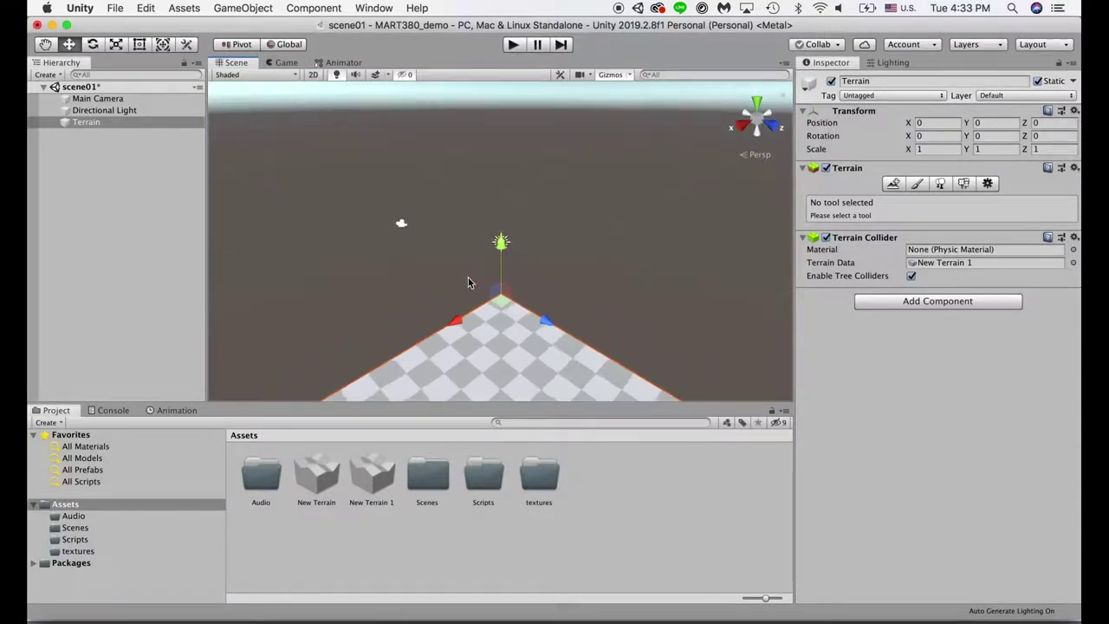
{"action": "scroll", "coordinate": [468, 282], "scroll_direction": "down", "scroll_amount": 1}
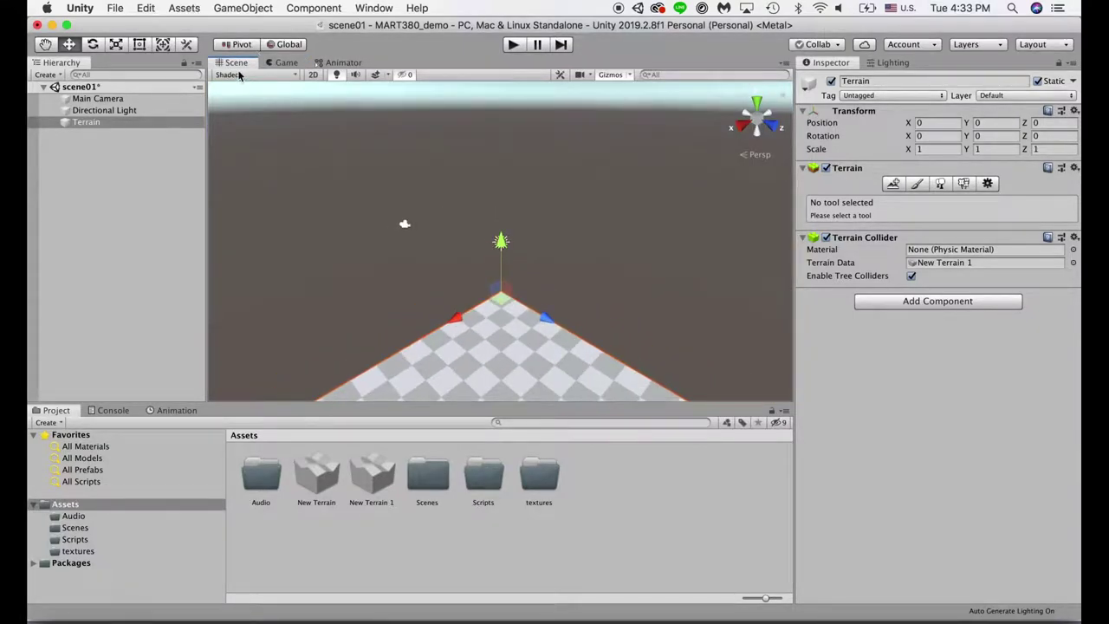
{"action": "scroll", "coordinate": [389, 256], "scroll_direction": "down", "scroll_amount": 2}
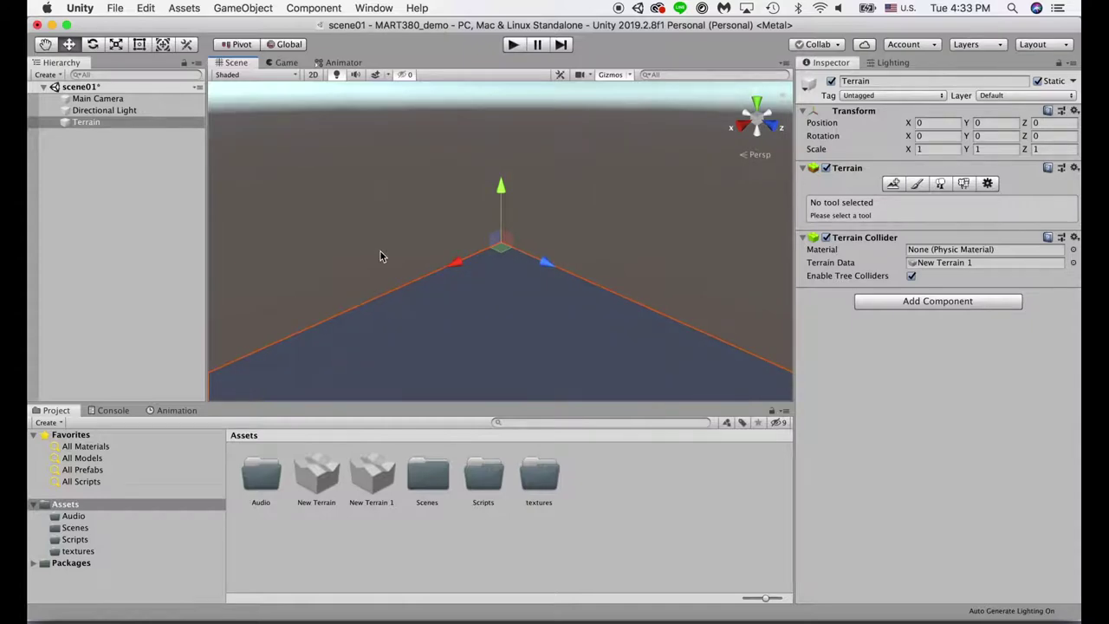
{"action": "scroll", "coordinate": [380, 255], "scroll_direction": "down", "scroll_amount": 5}
Add a 3D cube to the scene and frame it in the Scene view.
{"action": "left_click", "coordinate": [47, 44]}
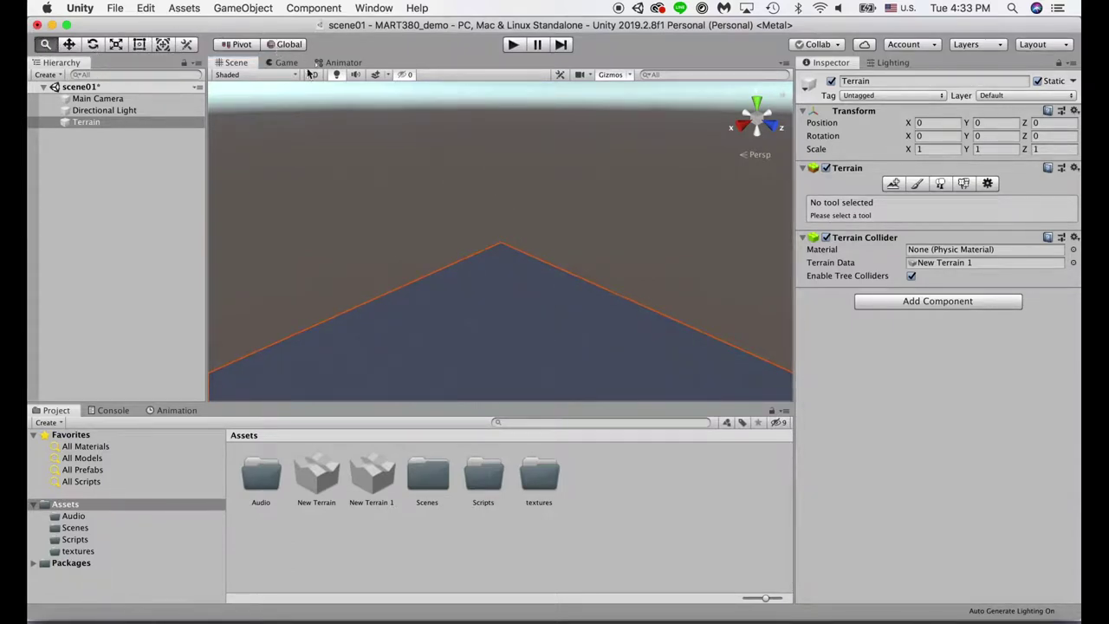
{"action": "left_click", "coordinate": [238, 7]}
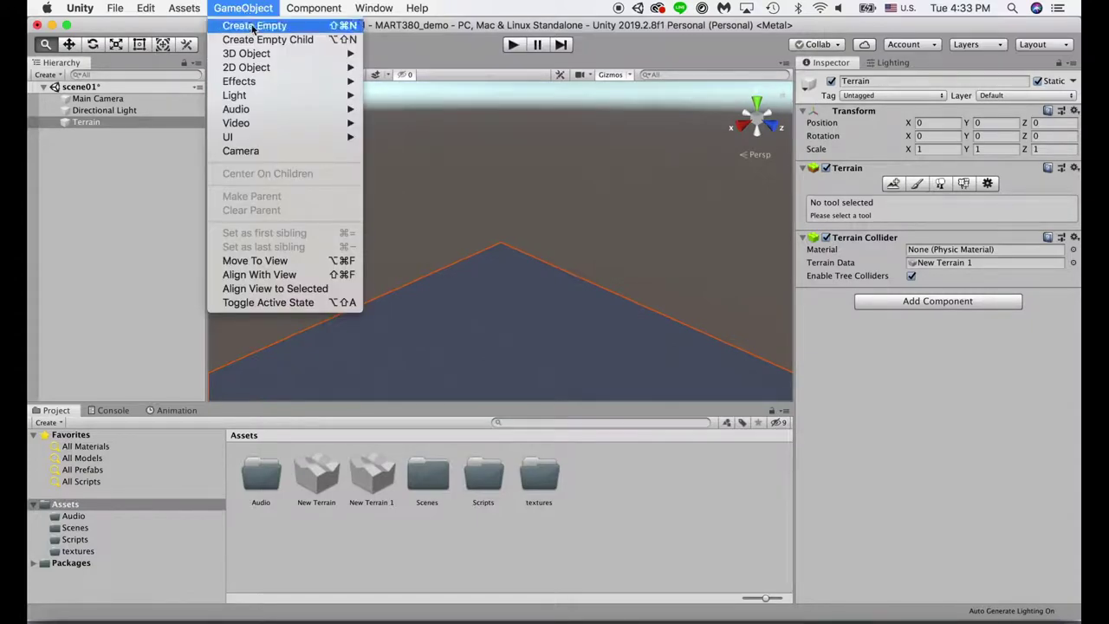
{"action": "mouse_move", "coordinate": [260, 54]}
{"action": "left_click", "coordinate": [401, 56]}
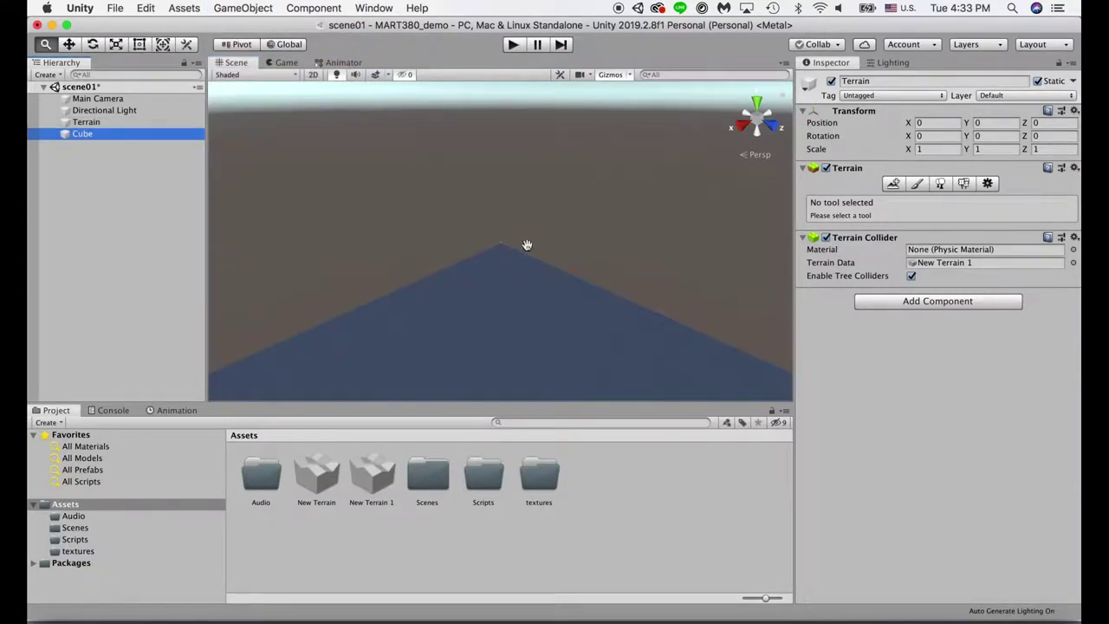
{"action": "double_click", "coordinate": [96, 134]}
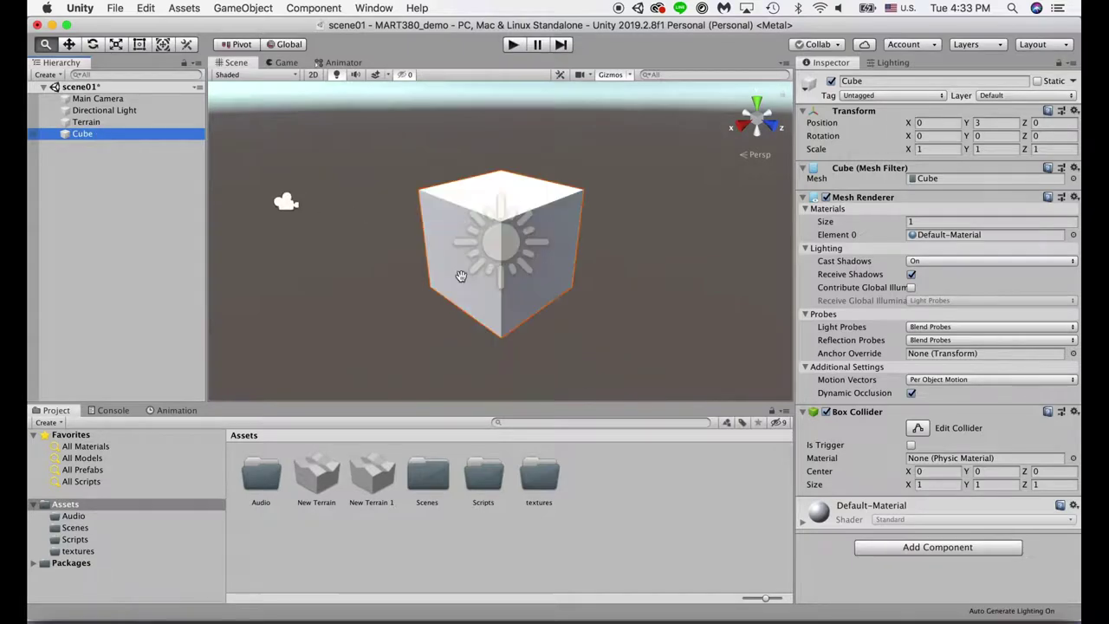
{"action": "scroll", "coordinate": [437, 291], "scroll_direction": "down", "scroll_amount": 3}
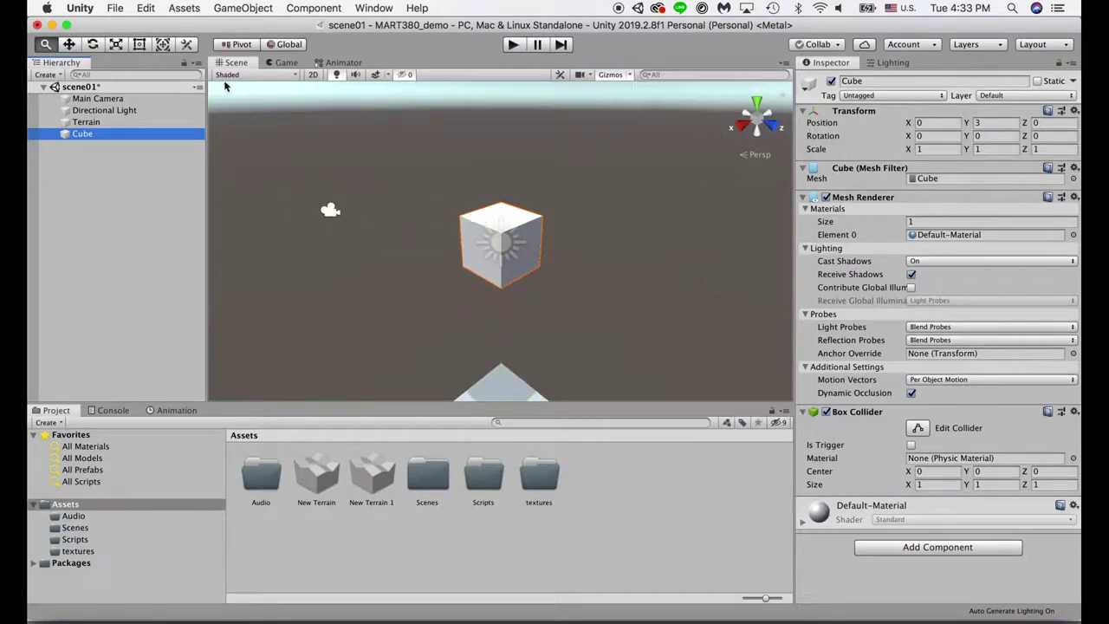
Move the cube with the Move tool to about X 1.6 and Z -1.96.
{"action": "left_click", "coordinate": [49, 48]}
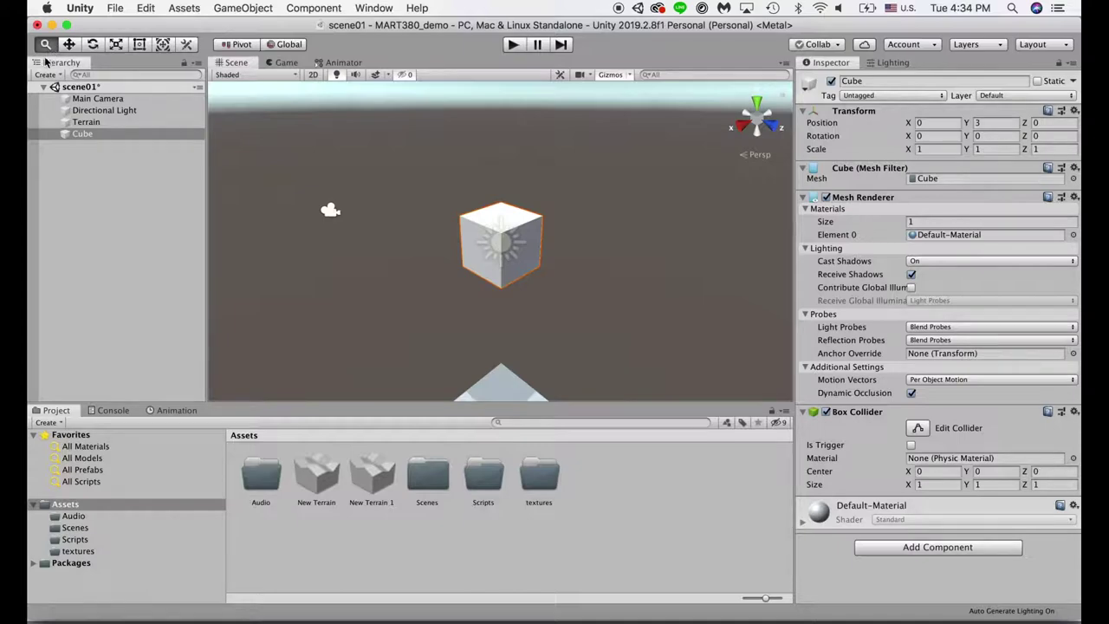
{"action": "left_click", "coordinate": [69, 45]}
{"action": "left_click", "coordinate": [46, 45]}
{"action": "left_click", "coordinate": [69, 45]}
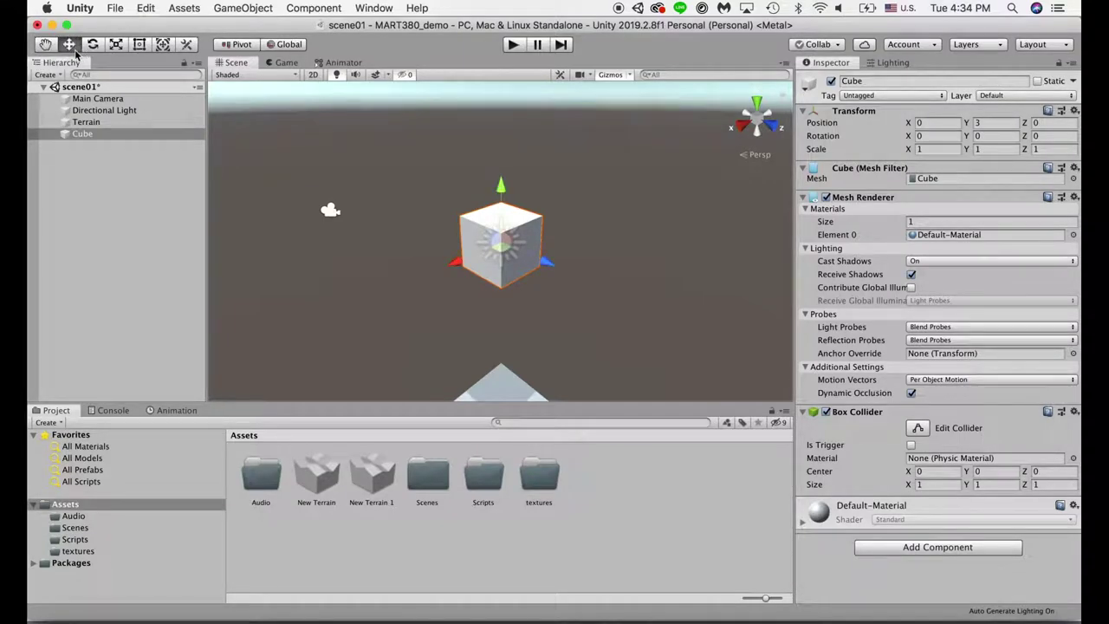
{"action": "left_click", "coordinate": [434, 299]}
{"action": "left_click", "coordinate": [467, 227]}
{"action": "left_click_drag", "start_coordinate": [453, 261], "coordinate": [404, 226]}
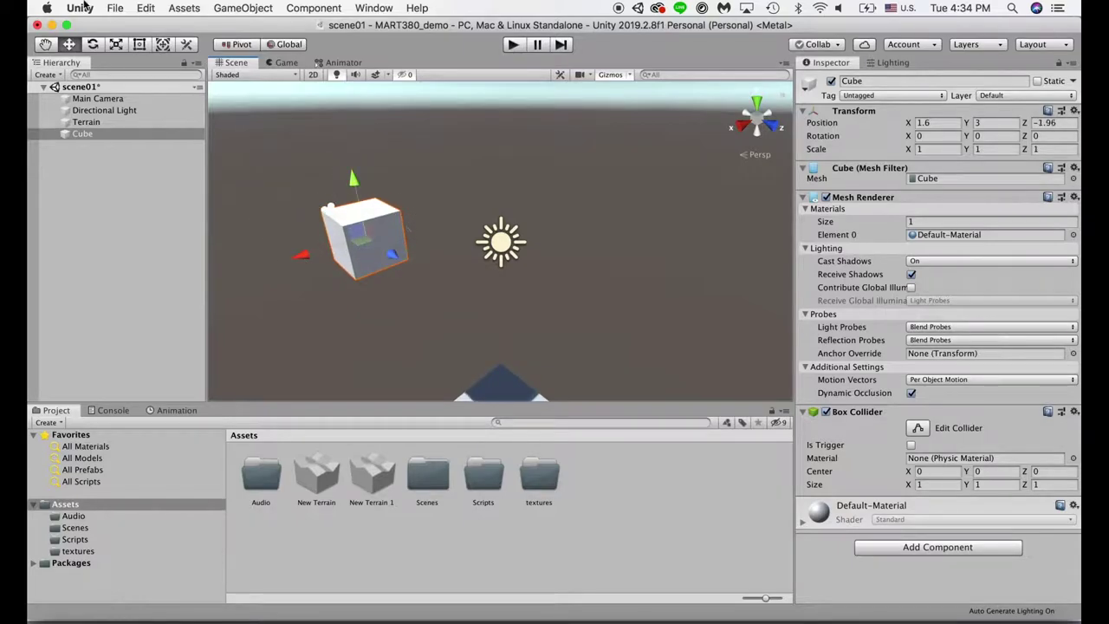
Try rotating the cube freely about several axes with the Rotate tool.
{"action": "key", "text": "e"}
{"action": "left_click_drag", "start_coordinate": [355, 268], "coordinate": [415, 260]}
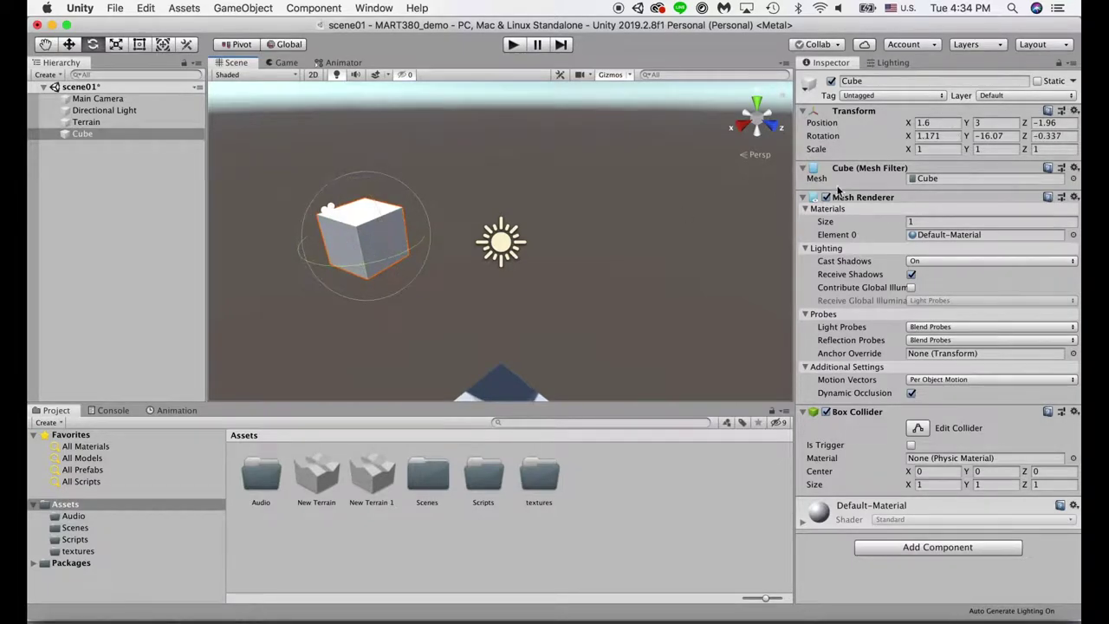
{"action": "left_click_drag", "start_coordinate": [397, 216], "coordinate": [382, 200]}
Reset the cube's rotation to 0 on the X, Y and Z axes.
{"action": "left_click", "coordinate": [939, 136]}
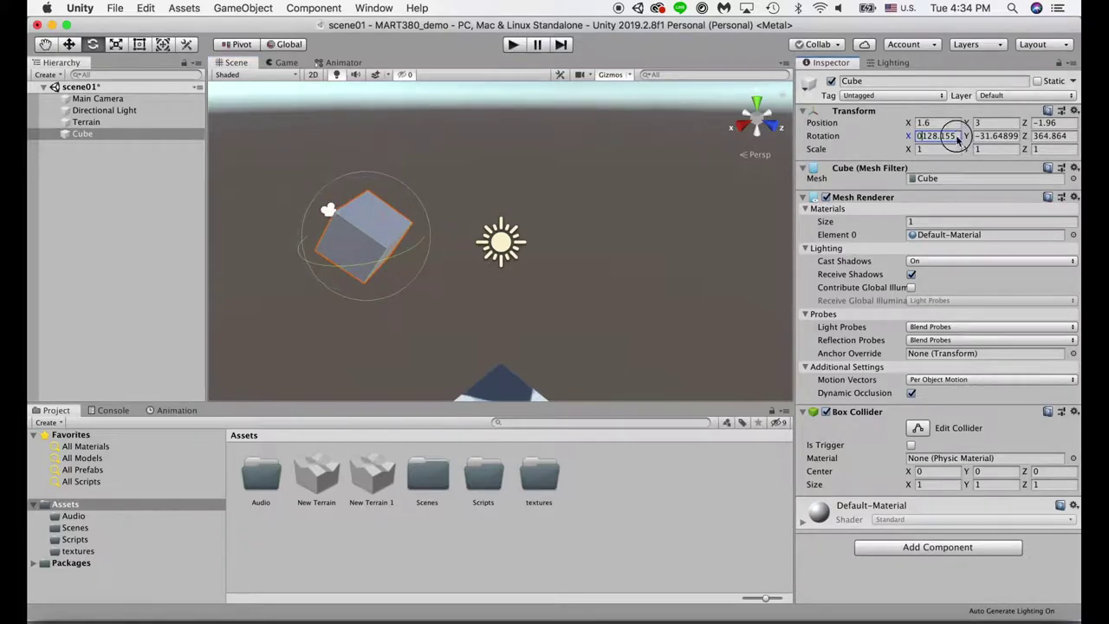
{"action": "type", "text": "0"}
{"action": "left_click", "coordinate": [996, 136]}
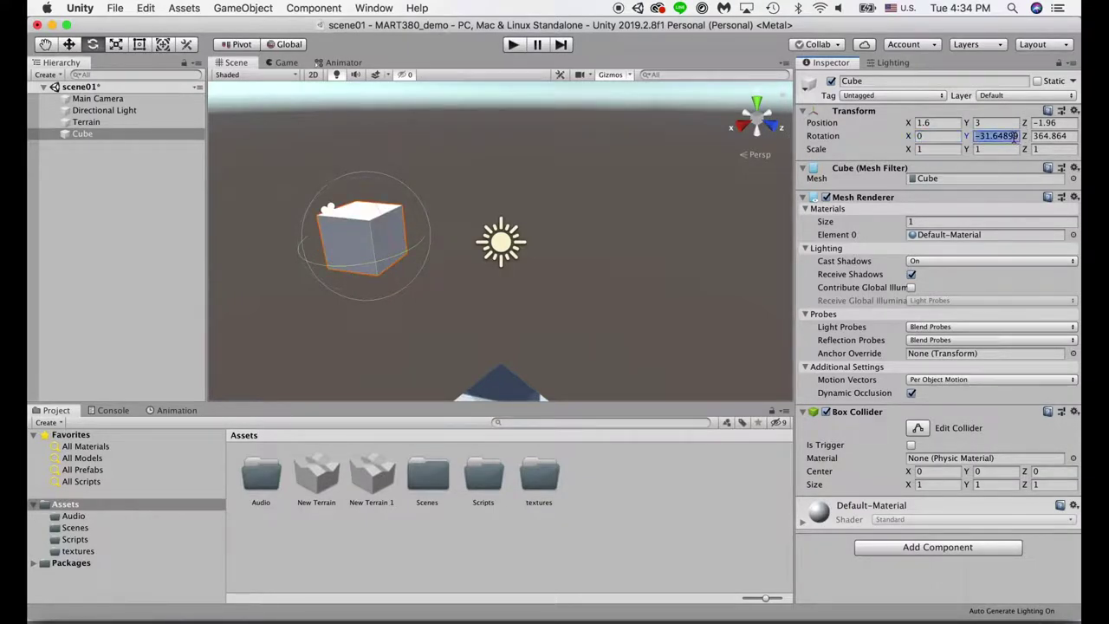
{"action": "type", "text": "0"}
{"action": "left_click", "coordinate": [1057, 136]}
{"action": "type", "text": "0"}
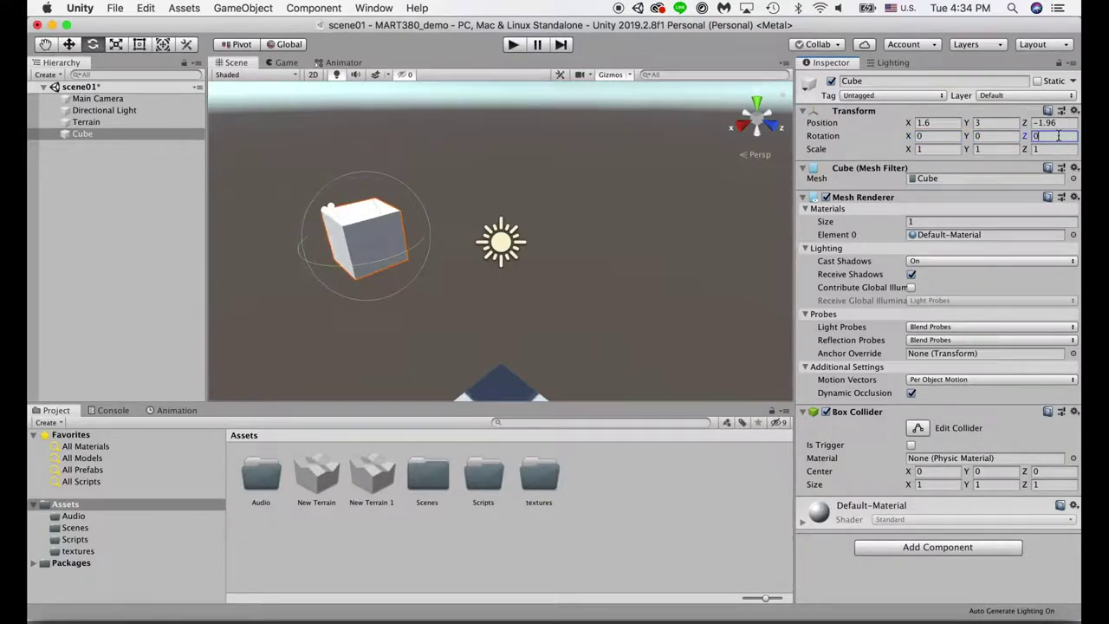
Scale the cube uniformly to about 1.54, and adjust its Z scale alone to about 2.41.
{"action": "left_click", "coordinate": [667, 203]}
{"action": "left_click", "coordinate": [357, 251]}
{"action": "left_click", "coordinate": [116, 45]}
{"action": "left_click_drag", "start_coordinate": [364, 238], "coordinate": [329, 239]}
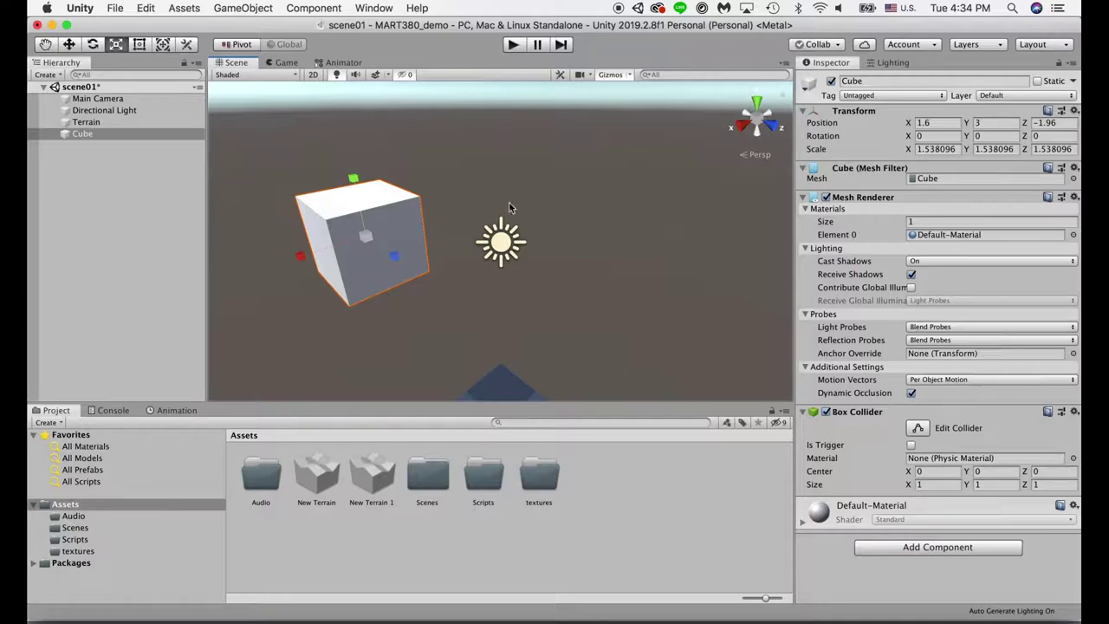
{"action": "left_click_drag", "start_coordinate": [395, 251], "coordinate": [457, 305]}
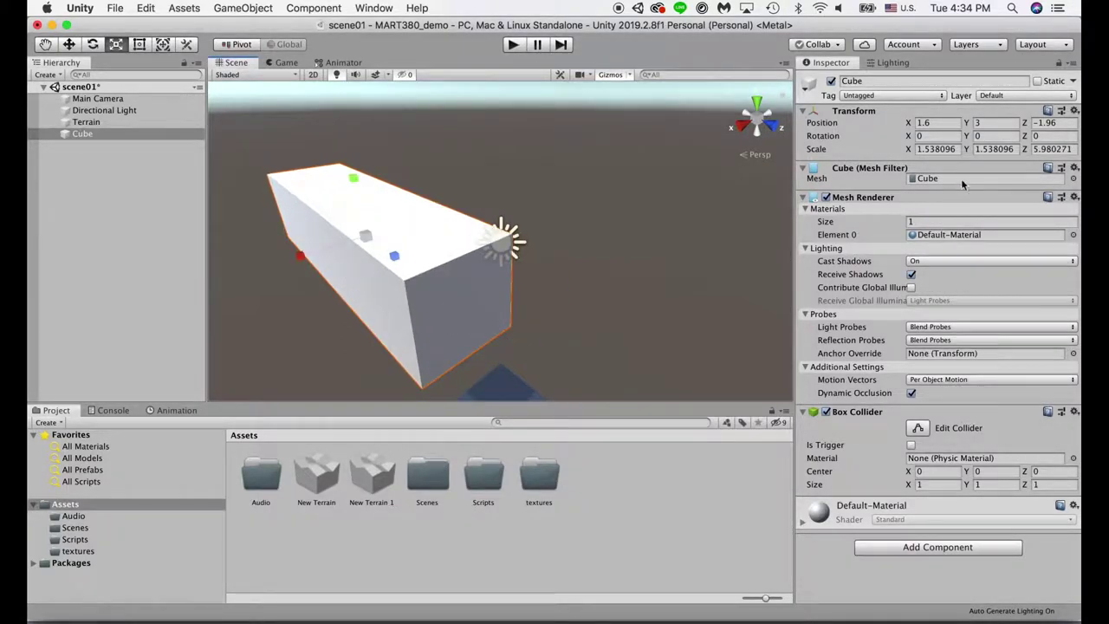
{"action": "left_click_drag", "start_coordinate": [396, 248], "coordinate": [311, 271]}
Rotate the cube freely to about X -25.7, Y -29 and Z -20.2.
{"action": "left_click", "coordinate": [94, 45]}
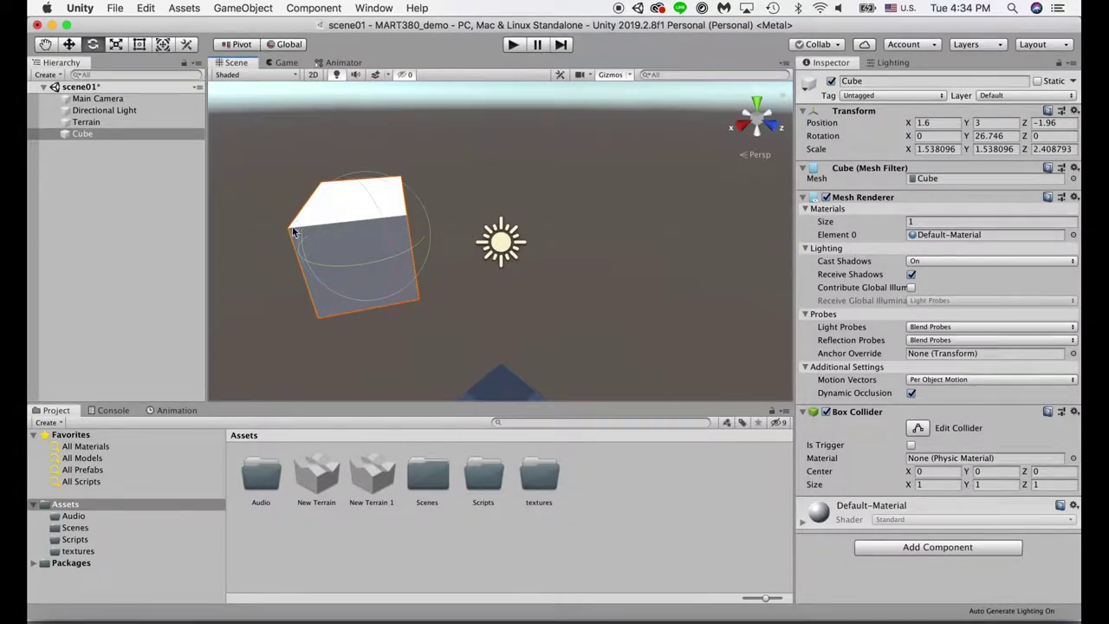
{"action": "left_click_drag", "start_coordinate": [372, 210], "coordinate": [437, 237]}
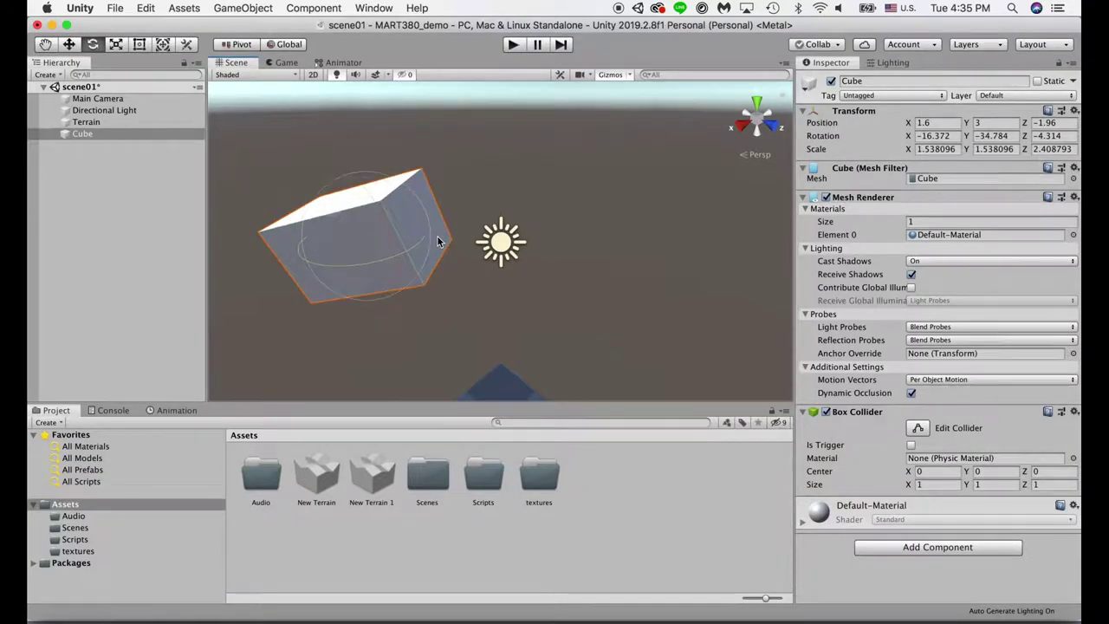
{"action": "left_click_drag", "start_coordinate": [299, 234], "coordinate": [310, 274]}
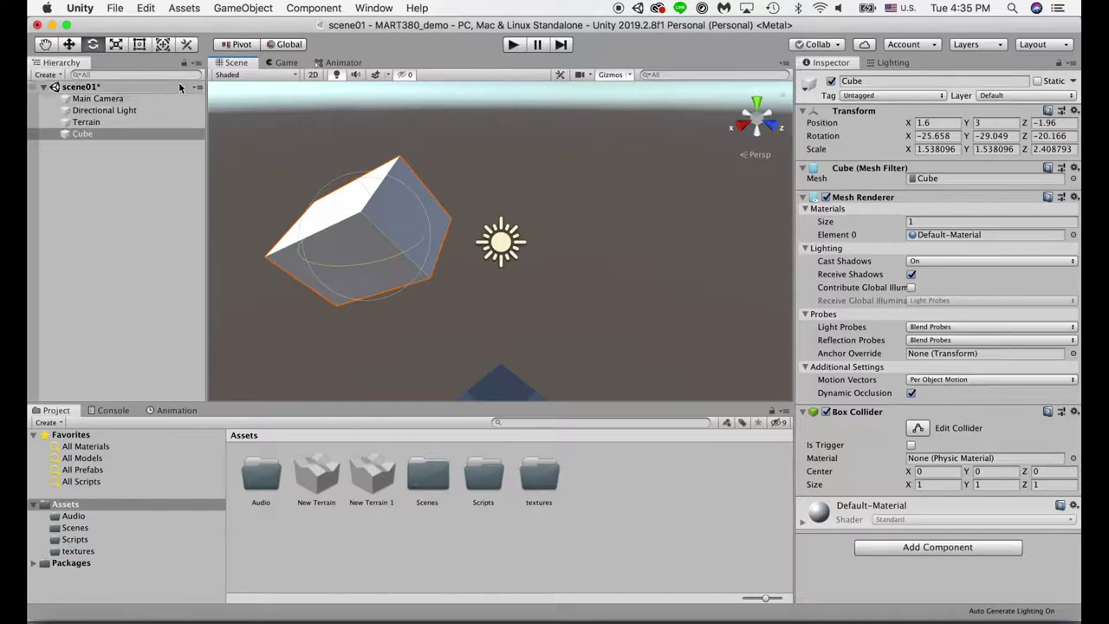
Use the combined Transform tool to move the cube to X 1, Y 3.32, turn it to about Y -48.6 and enlarge it to about 2.03 × 2.03 × 3.18.
{"action": "left_click", "coordinate": [116, 44]}
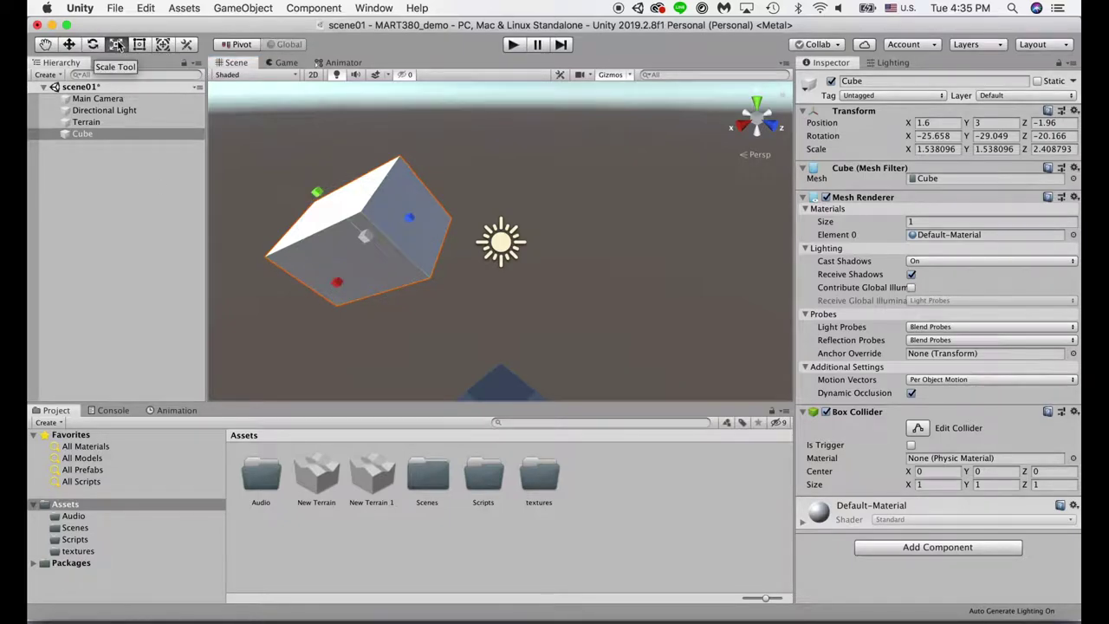
{"action": "left_click", "coordinate": [138, 44]}
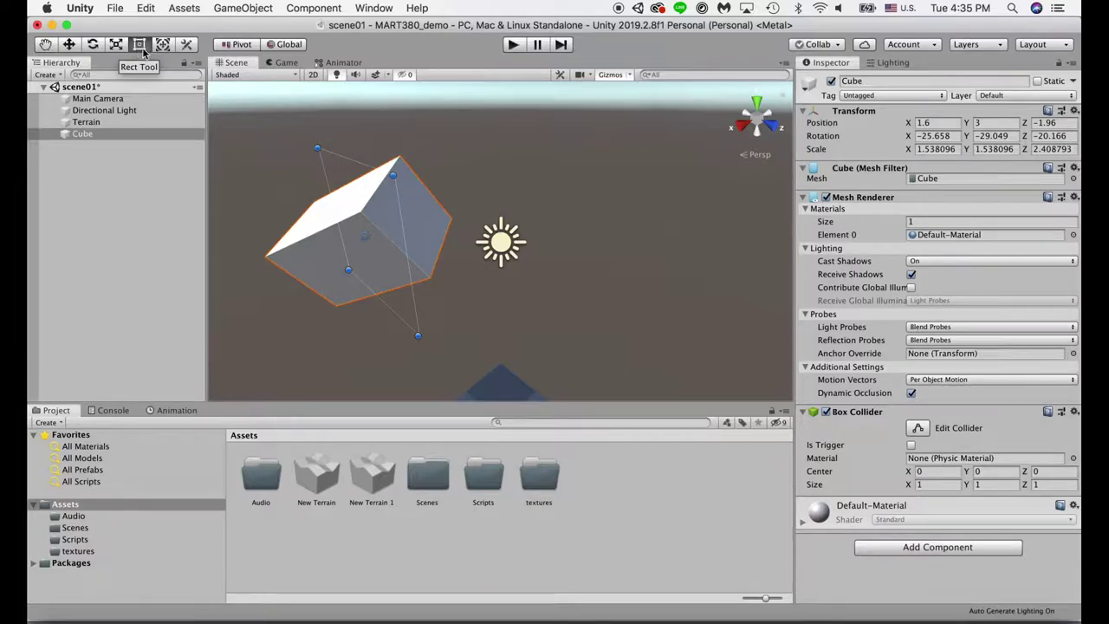
{"action": "left_click", "coordinate": [163, 45]}
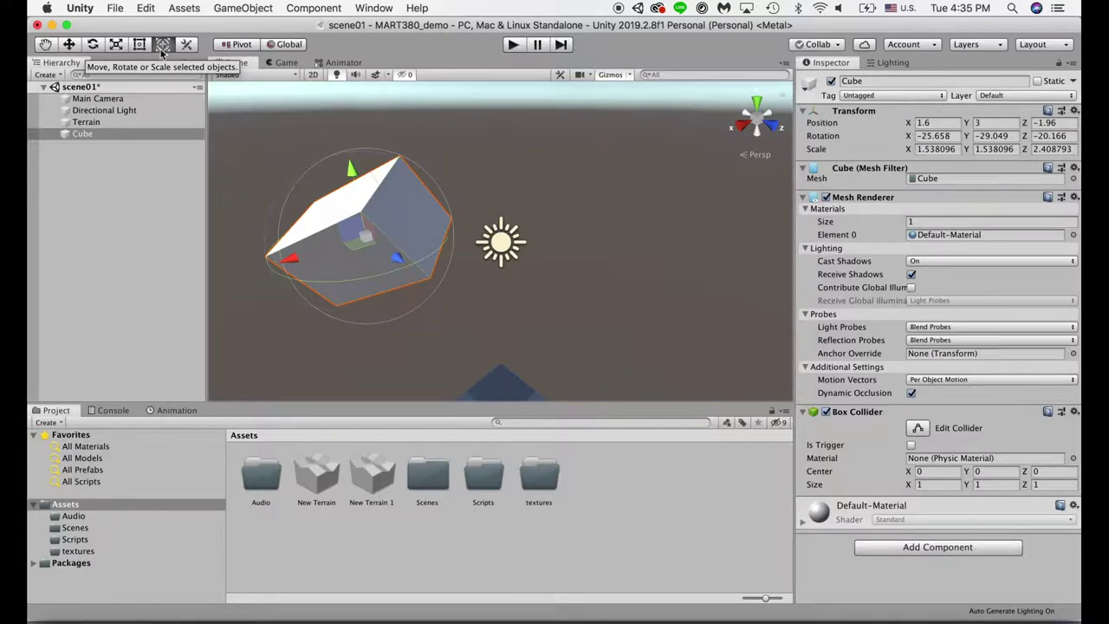
{"action": "left_click_drag", "start_coordinate": [296, 264], "coordinate": [344, 251]}
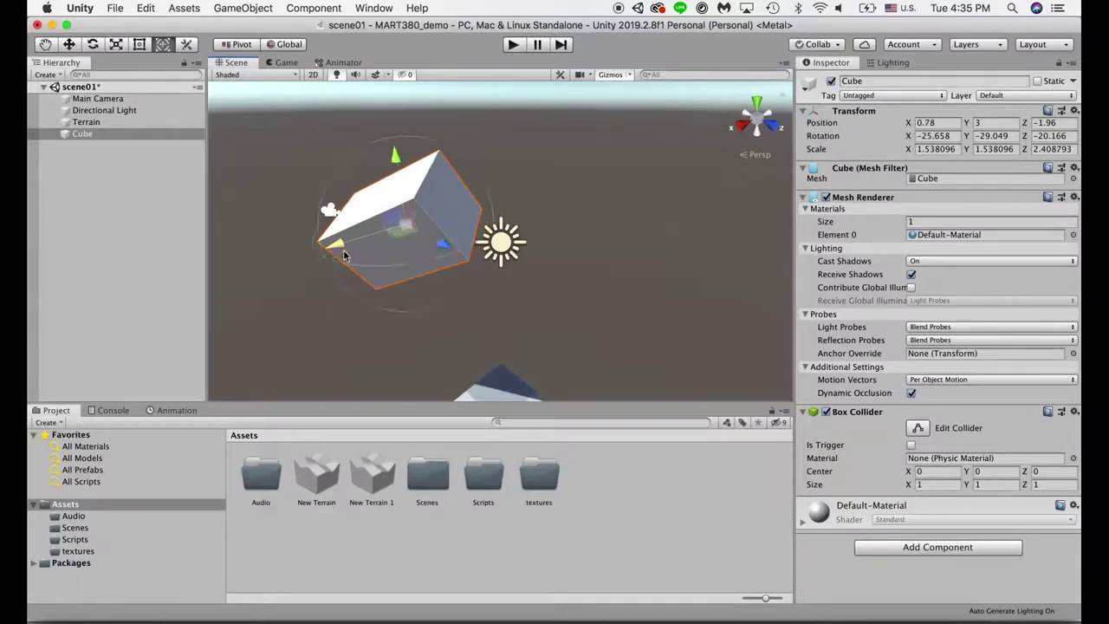
{"action": "mouse_move", "coordinate": [396, 166]}
{"action": "left_mouse_down"}
{"action": "mouse_move", "coordinate": [391, 131]}
{"action": "mouse_move", "coordinate": [395, 163]}
{"action": "left_mouse_up"}
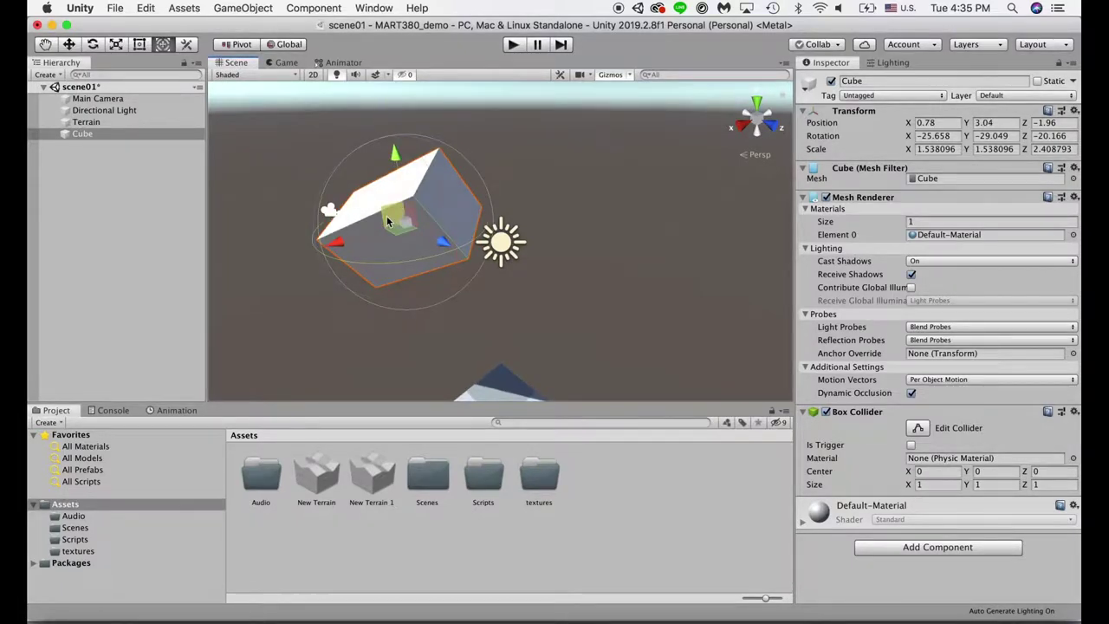
{"action": "left_click_drag", "start_coordinate": [370, 216], "coordinate": [448, 250]}
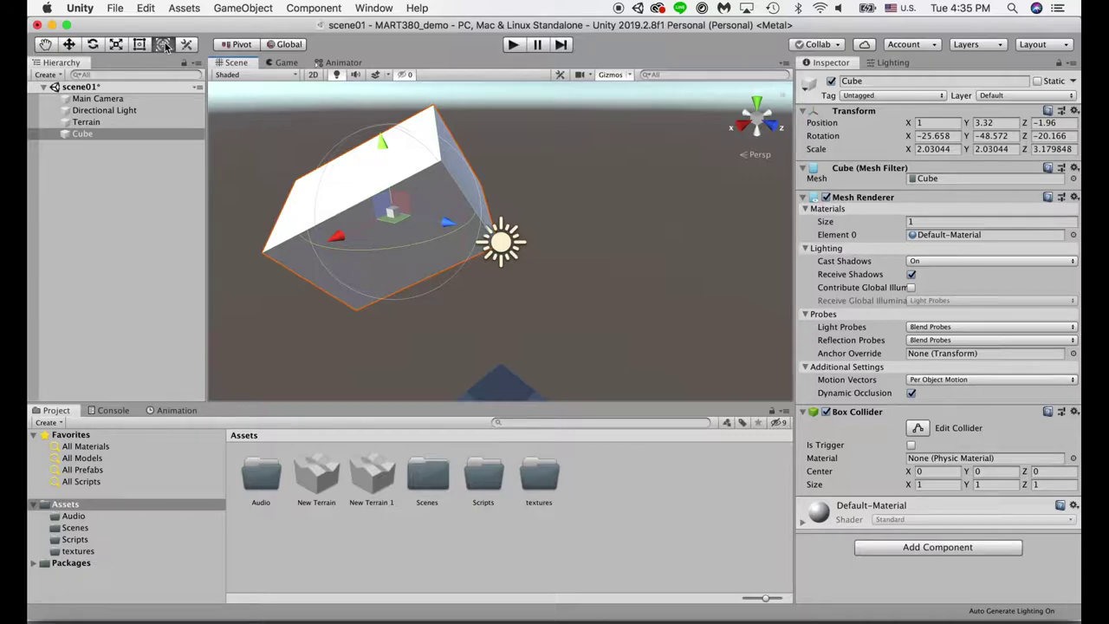
Pan the scene with the Hand tool and try the Move, Rotate, Scale, Rect and combined Transform tools on the cube in turn.
{"action": "left_click", "coordinate": [40, 50]}
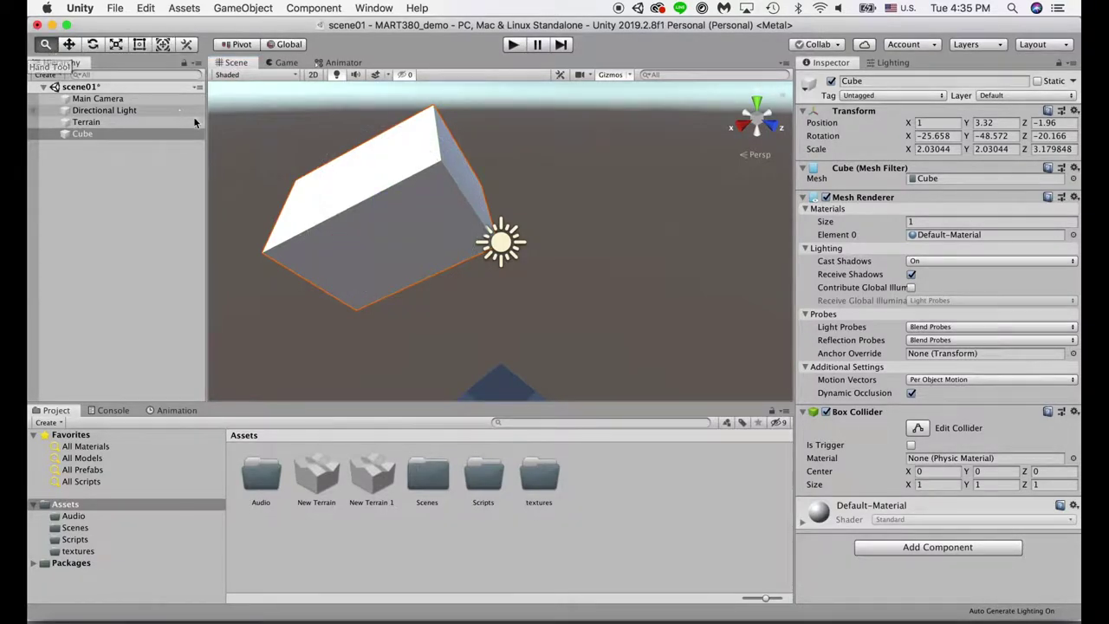
{"action": "left_click_drag", "start_coordinate": [358, 198], "coordinate": [462, 275]}
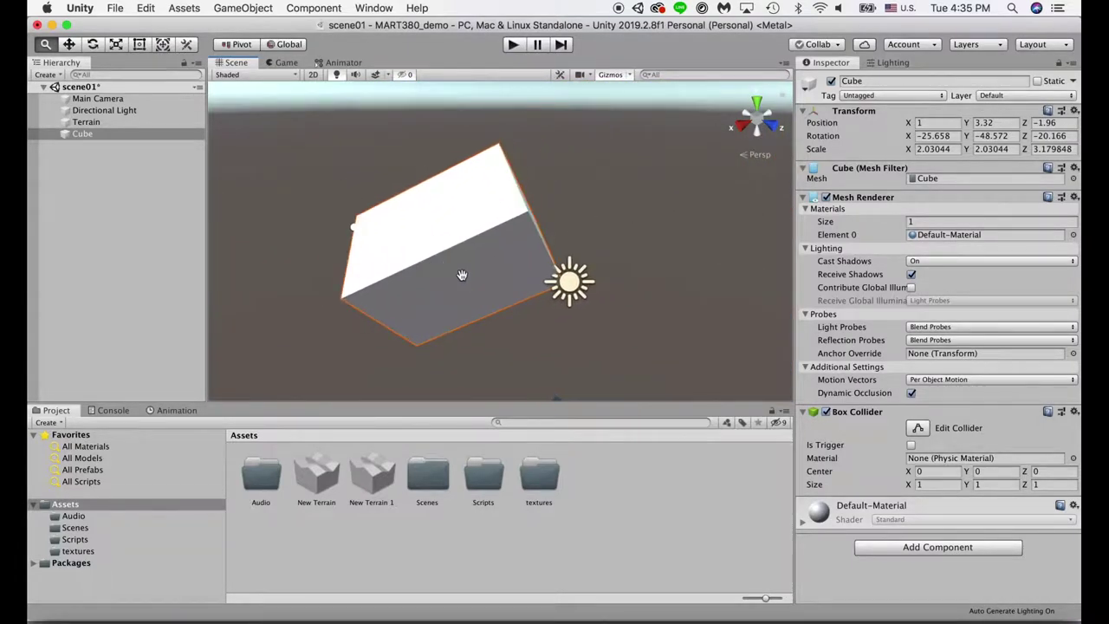
{"action": "left_click", "coordinate": [54, 49]}
{"action": "left_click", "coordinate": [69, 44]}
{"action": "left_click", "coordinate": [93, 45]}
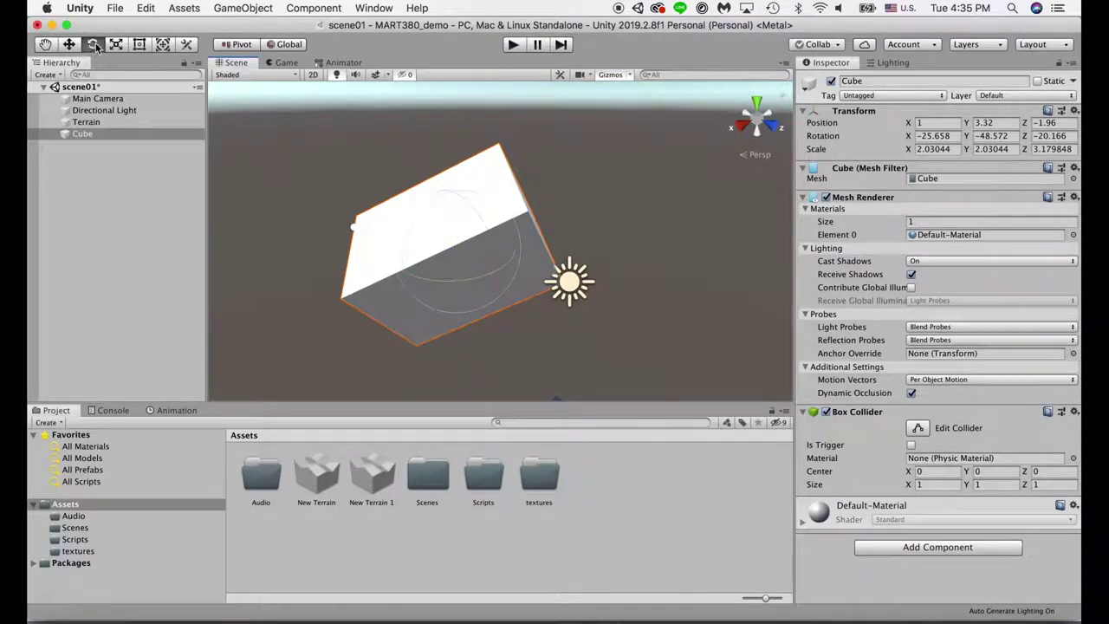
{"action": "key", "text": "r"}
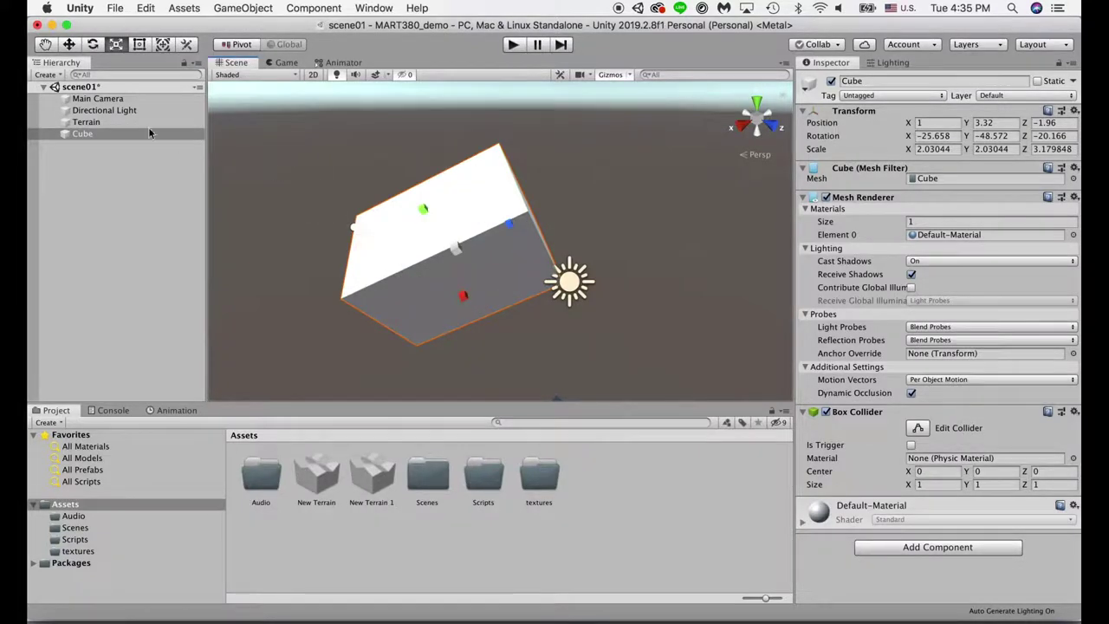
{"action": "key", "text": "q"}
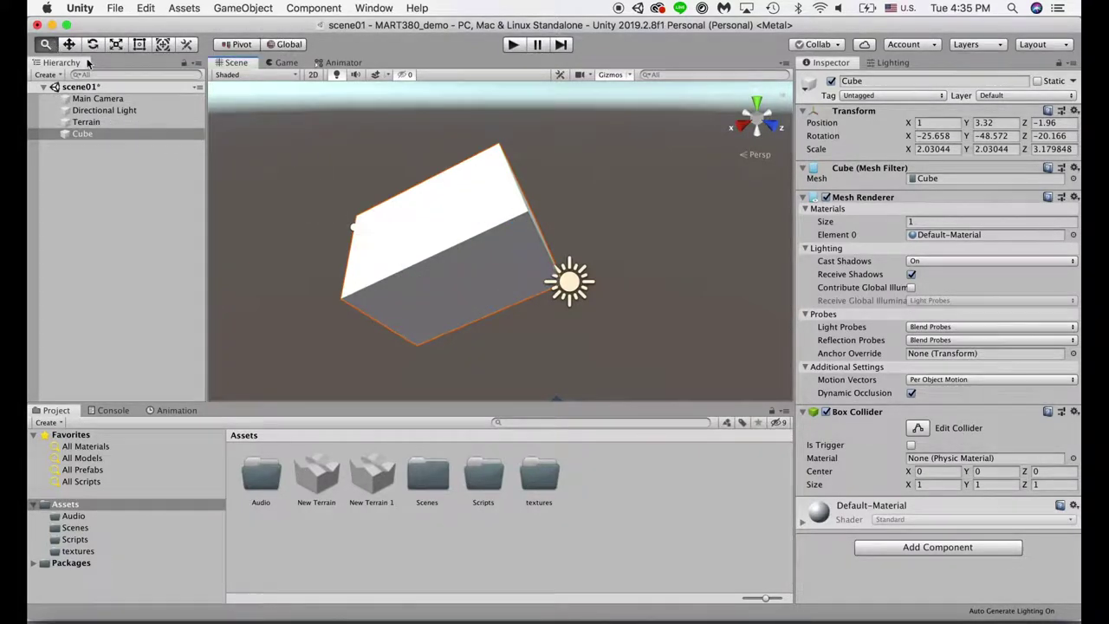
{"action": "key", "text": "w"}
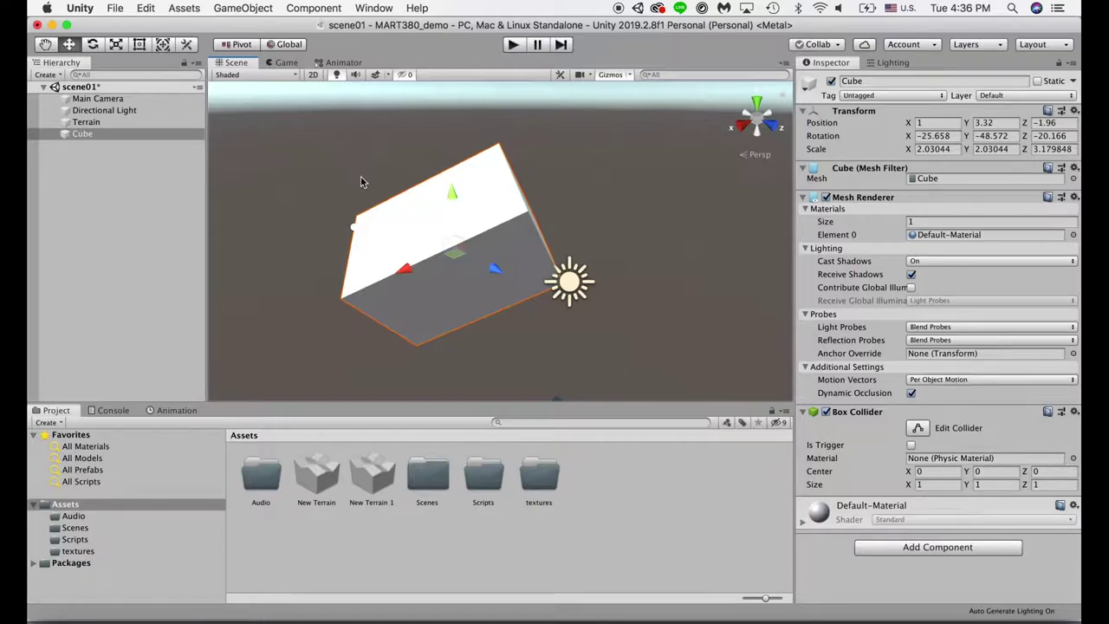
{"action": "key", "text": "e"}
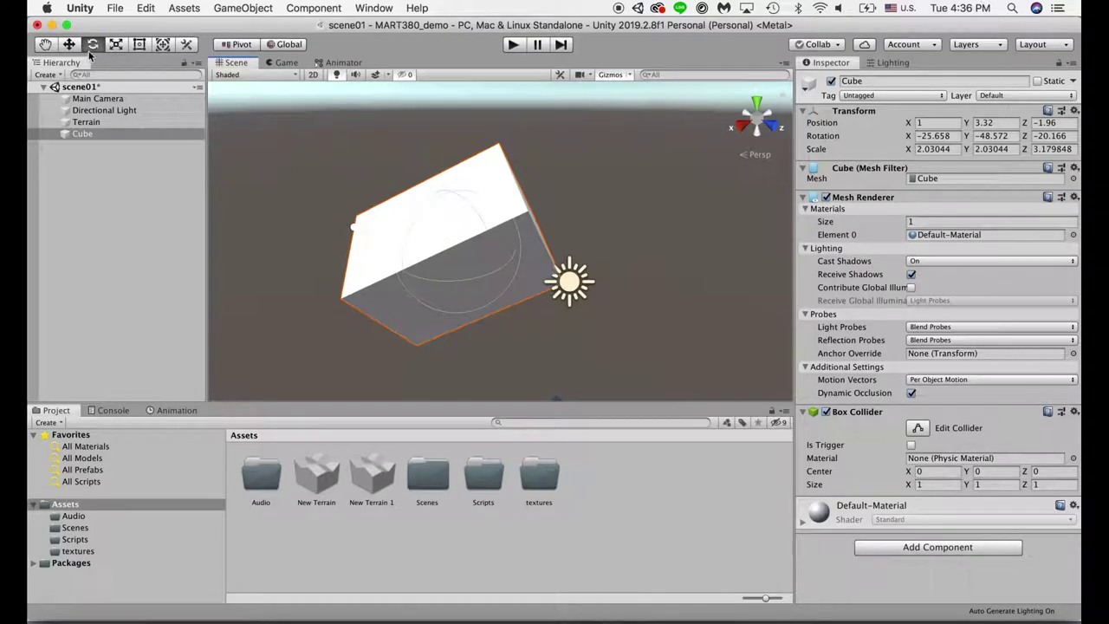
{"action": "left_click", "coordinate": [116, 45]}
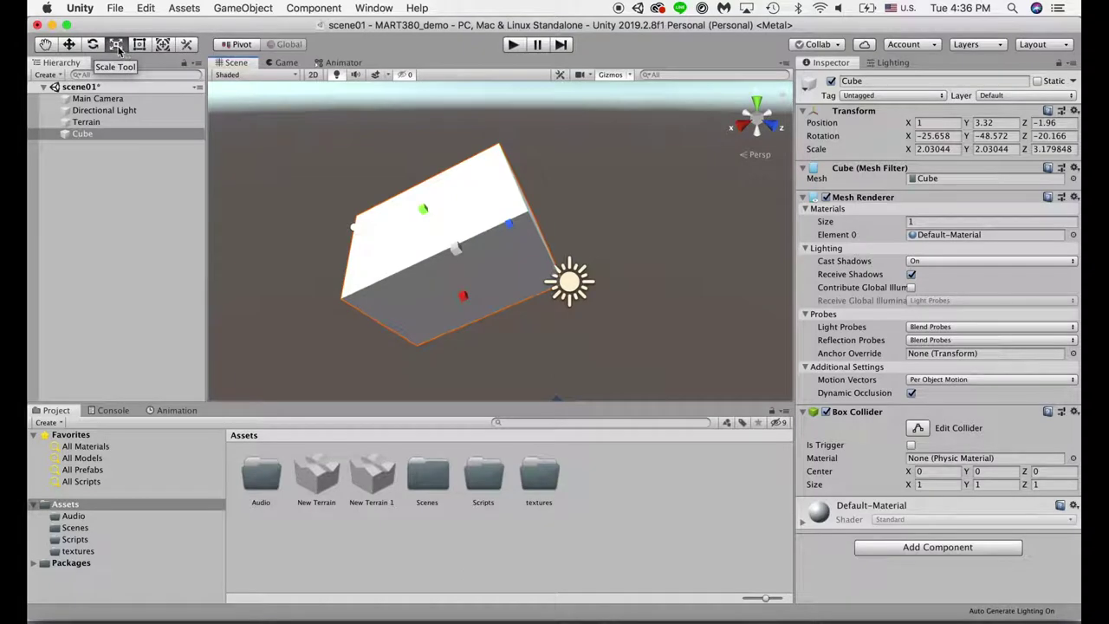
{"action": "left_click", "coordinate": [139, 48]}
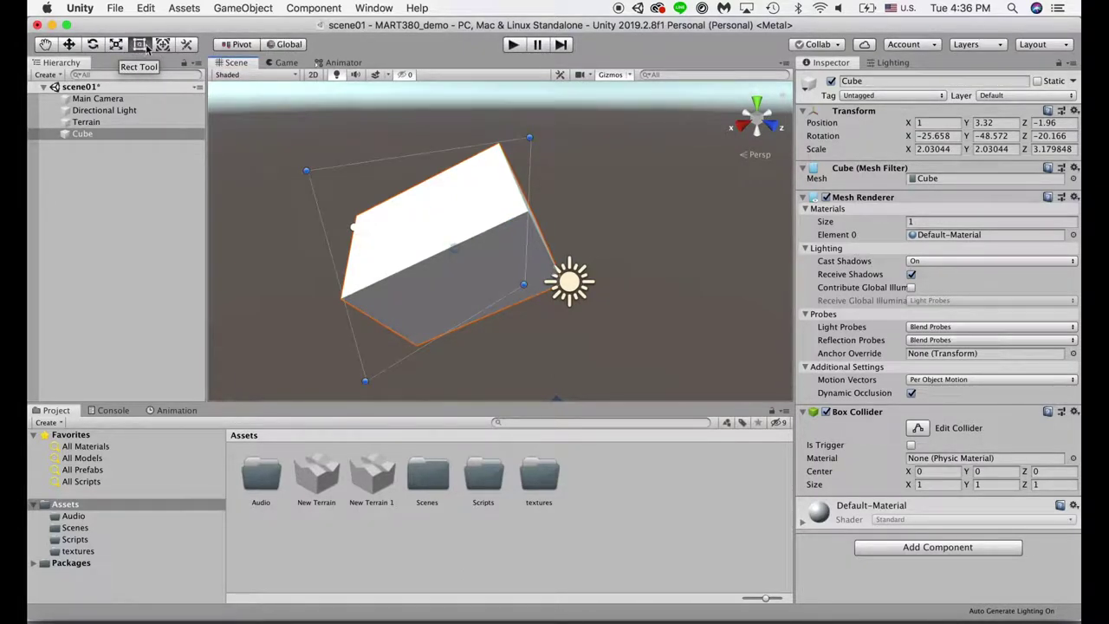
{"action": "left_click", "coordinate": [163, 45]}
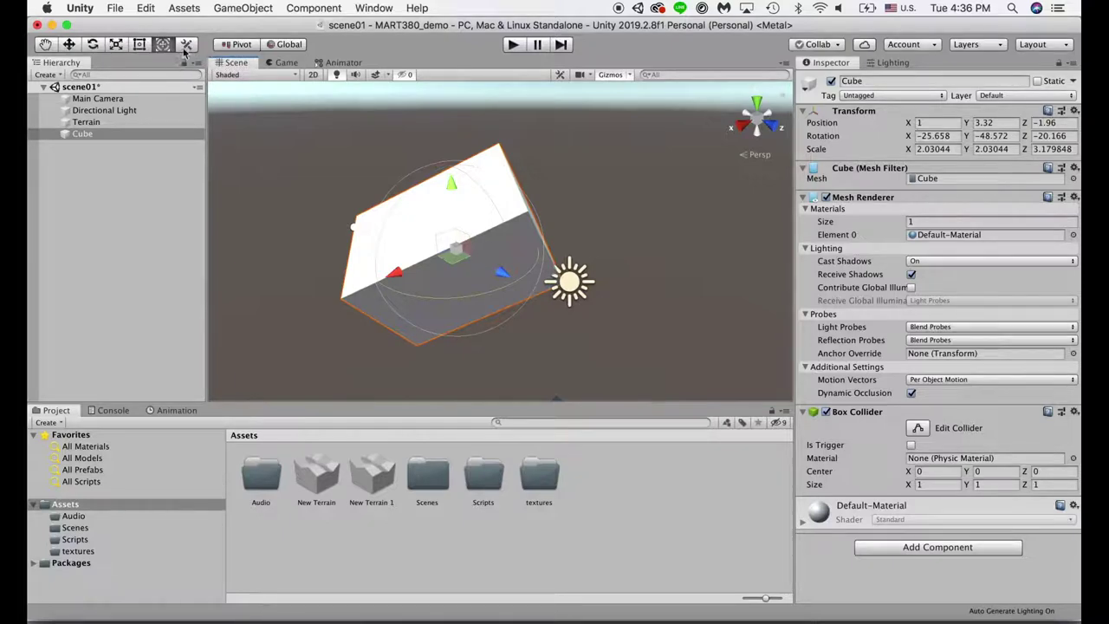
Pan the scene around the cube with the Hand tool, and zoom the view out and in.
{"action": "left_click", "coordinate": [45, 45]}
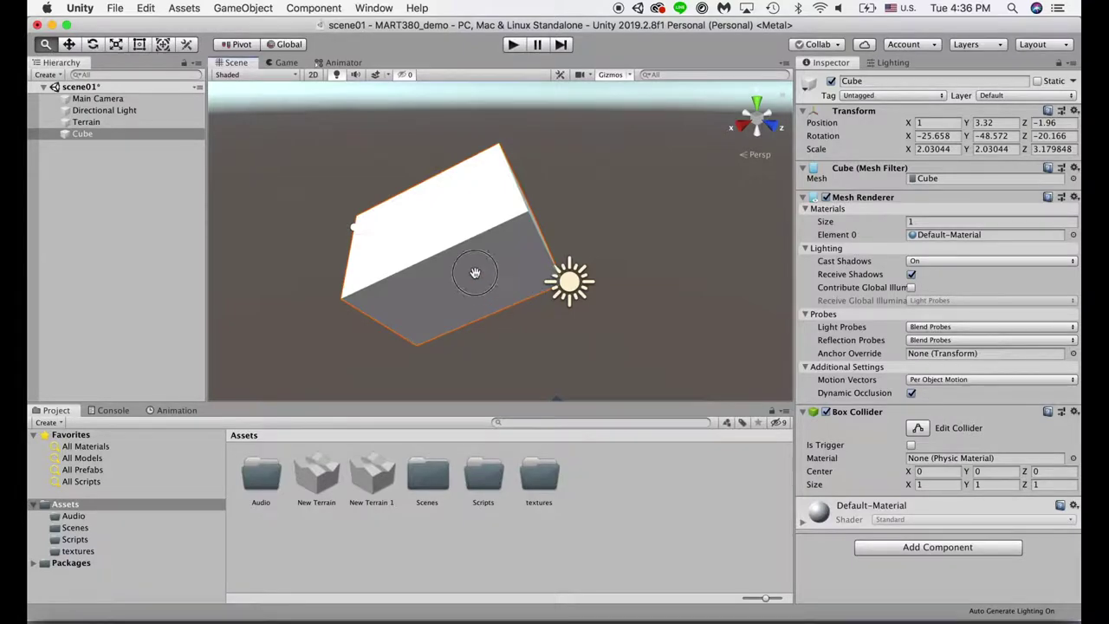
{"action": "left_click_drag", "start_coordinate": [473, 272], "coordinate": [550, 251]}
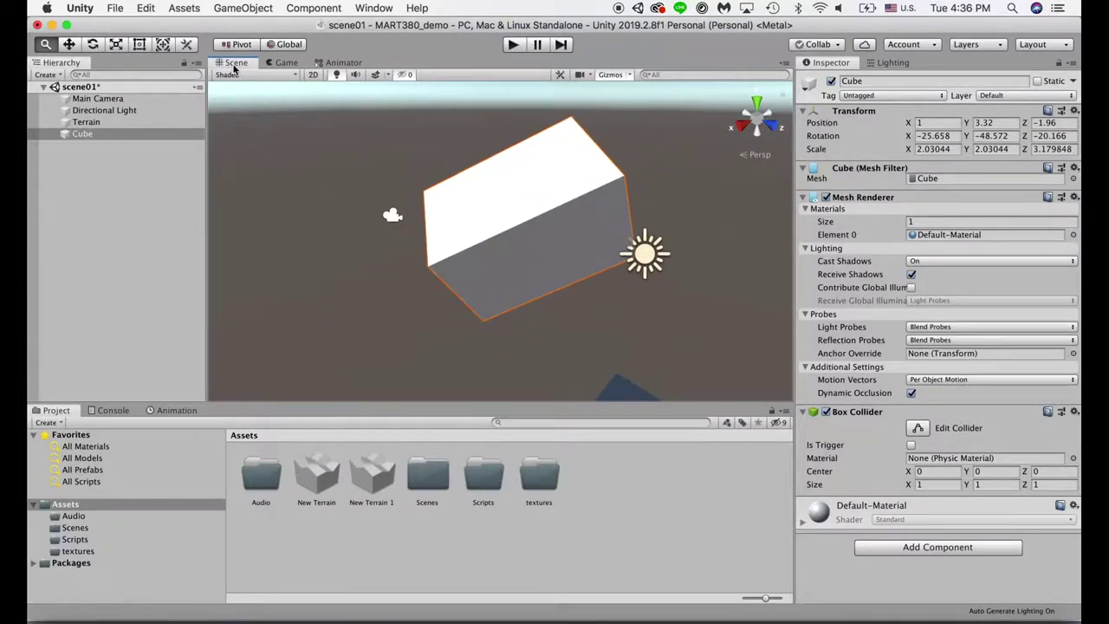
{"action": "left_click", "coordinate": [45, 44]}
{"action": "mouse_move", "coordinate": [471, 227]}
{"action": "left_mouse_down"}
{"action": "mouse_move", "coordinate": [470, 210]}
{"action": "mouse_move", "coordinate": [606, 188]}
{"action": "mouse_move", "coordinate": [321, 245]}
{"action": "mouse_move", "coordinate": [488, 240]}
{"action": "mouse_move", "coordinate": [453, 235]}
{"action": "left_mouse_up"}
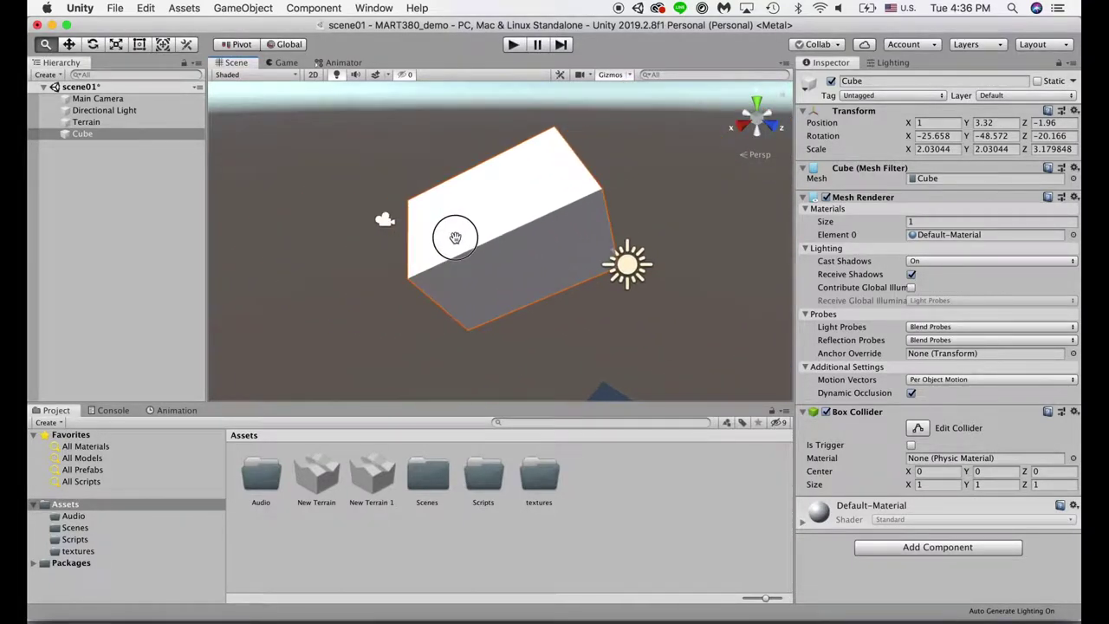
{"action": "scroll", "coordinate": [509, 240], "scroll_direction": "down", "scroll_amount": 4}
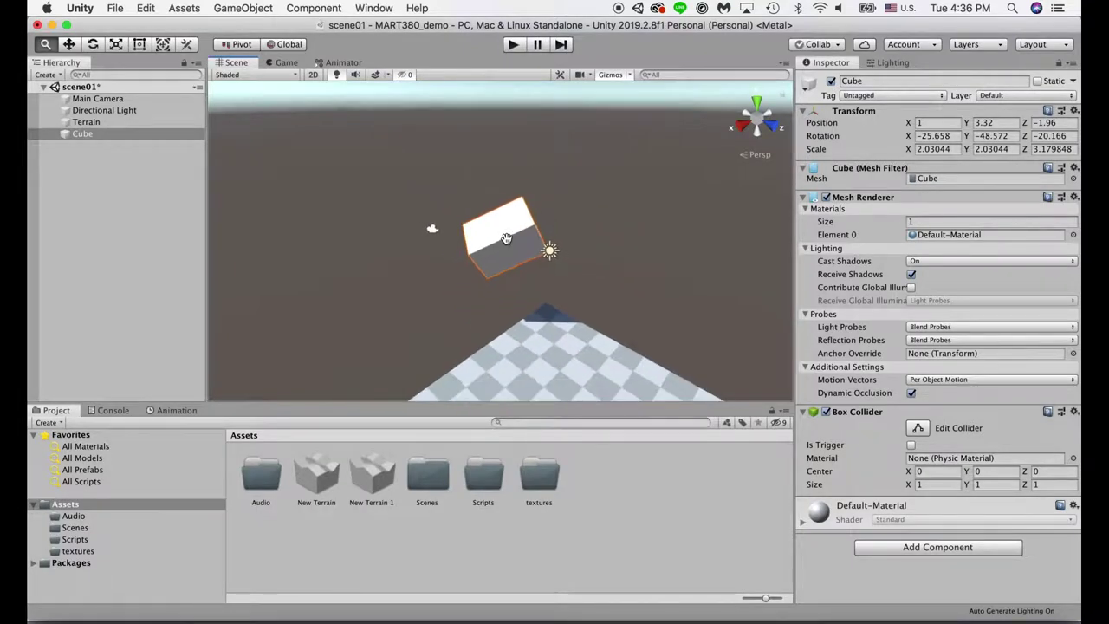
{"action": "scroll", "coordinate": [506, 238], "scroll_direction": "up", "scroll_amount": 7}
{"action": "scroll", "coordinate": [506, 238], "scroll_direction": "down", "scroll_amount": 5}
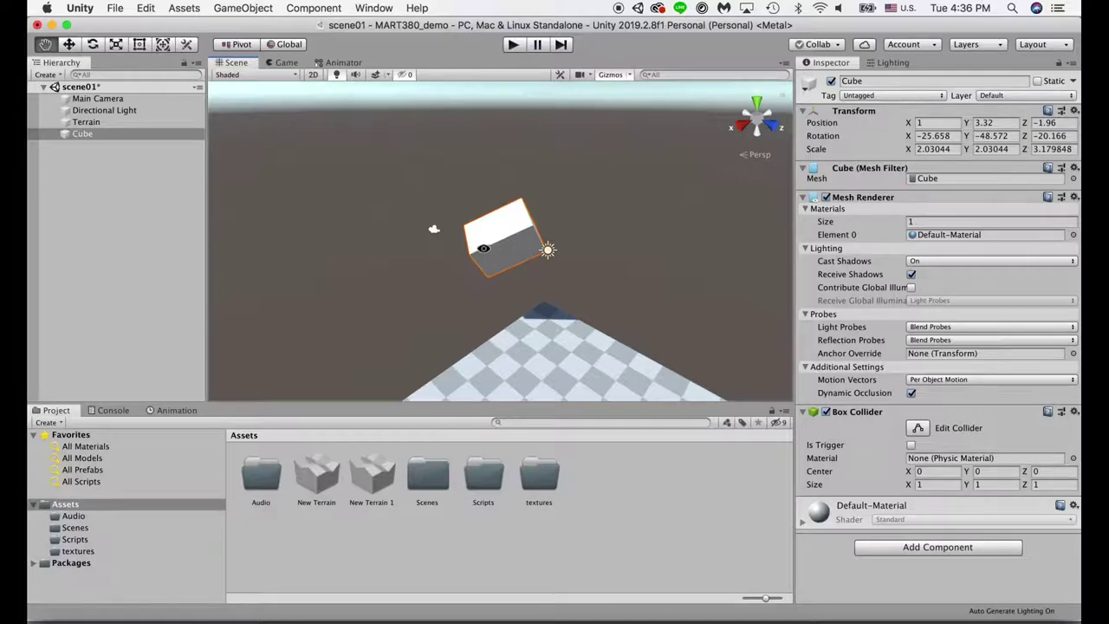
Orbit the view around the cube to examine it and the terrain from several angles.
{"action": "left_click_drag", "start_coordinate": [483, 248], "coordinate": [517, 199], "text": "alt"}
{"action": "left_click_drag", "start_coordinate": [485, 272], "coordinate": [581, 210], "text": "alt"}
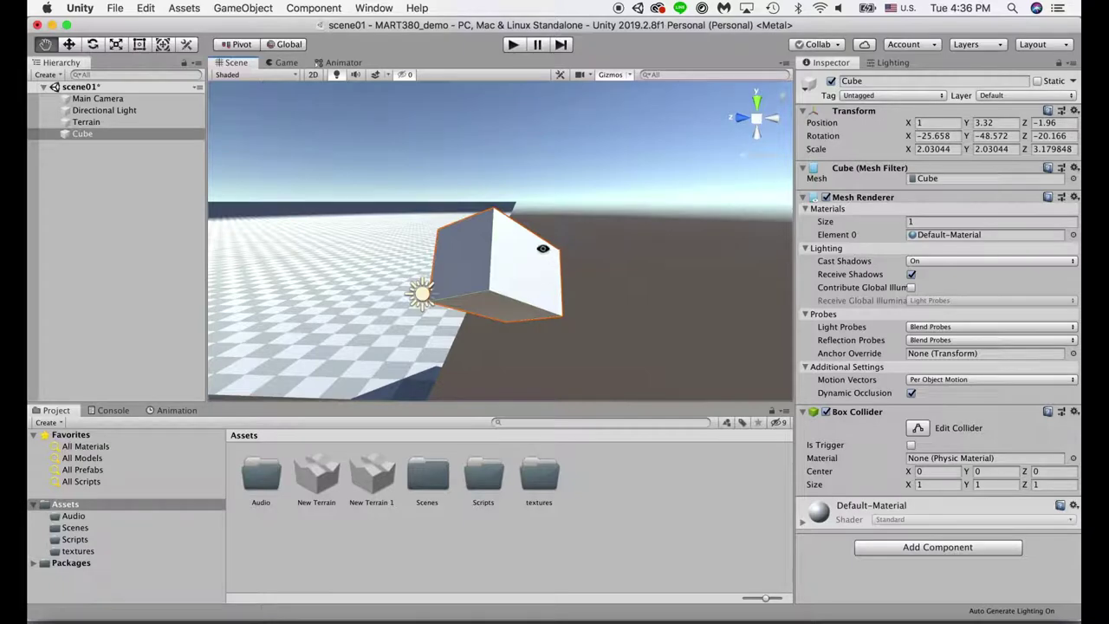
{"action": "left_click_drag", "start_coordinate": [542, 249], "coordinate": [484, 289], "text": "alt"}
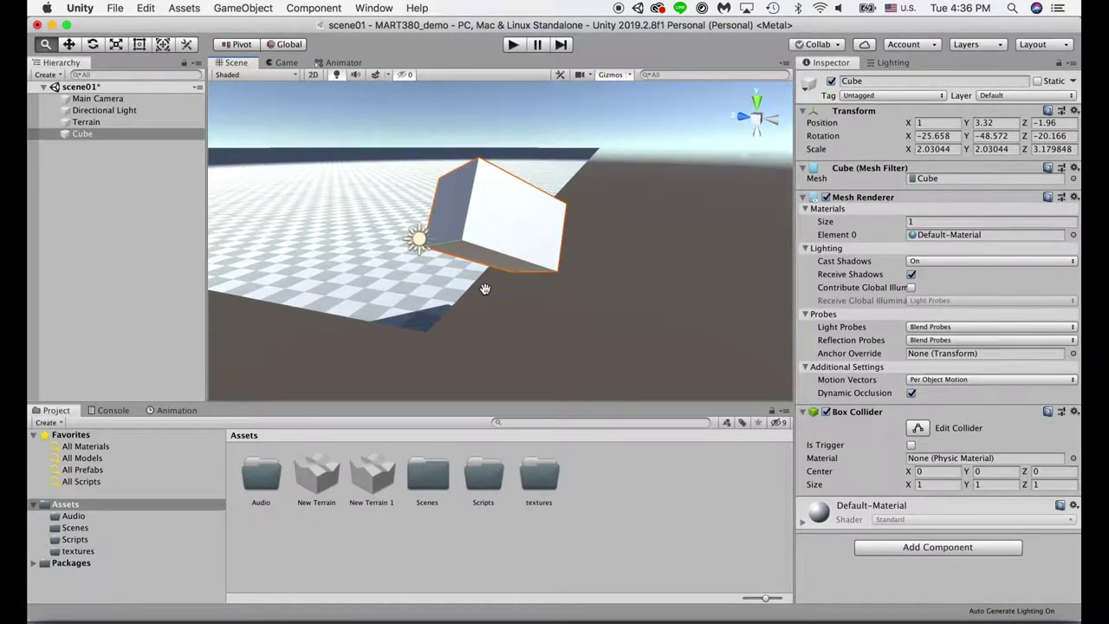
{"action": "left_click_drag", "start_coordinate": [511, 243], "coordinate": [435, 334], "text": "alt"}
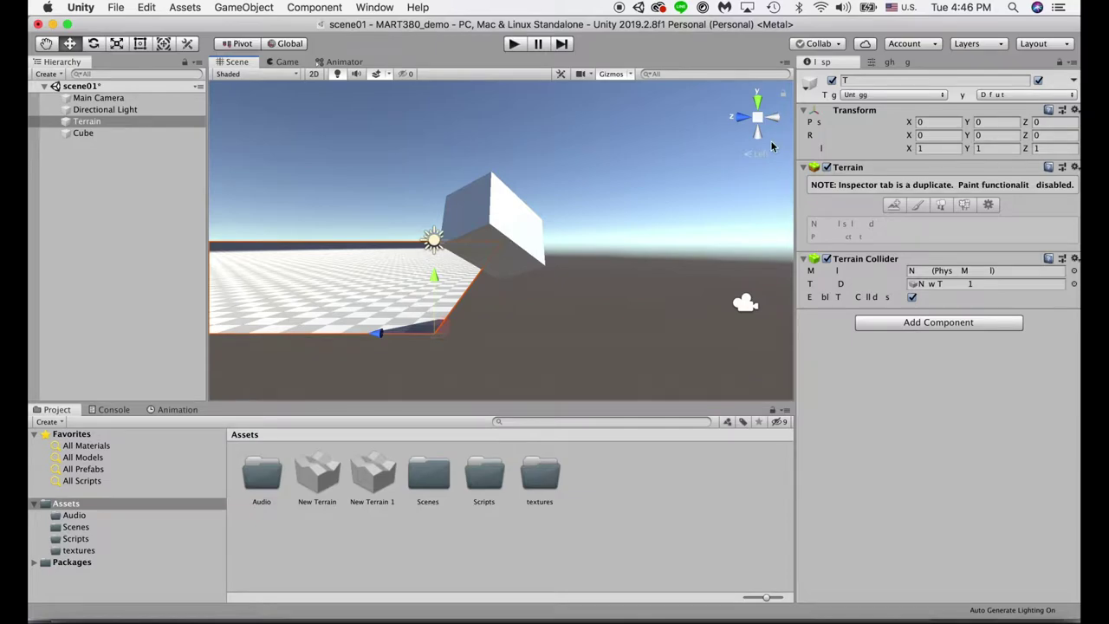
Examine the scene along its axes with the orientation gizmo, including the top, right, bottom and back views.
{"action": "left_click", "coordinate": [742, 117]}
{"action": "left_click", "coordinate": [771, 117]}
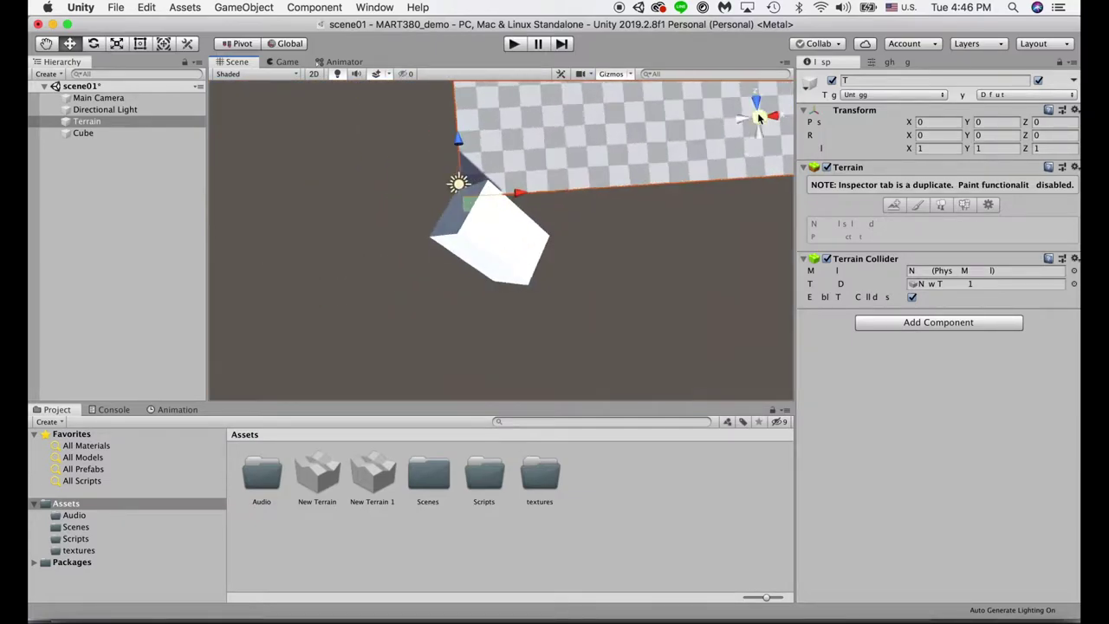
{"action": "left_click", "coordinate": [759, 133]}
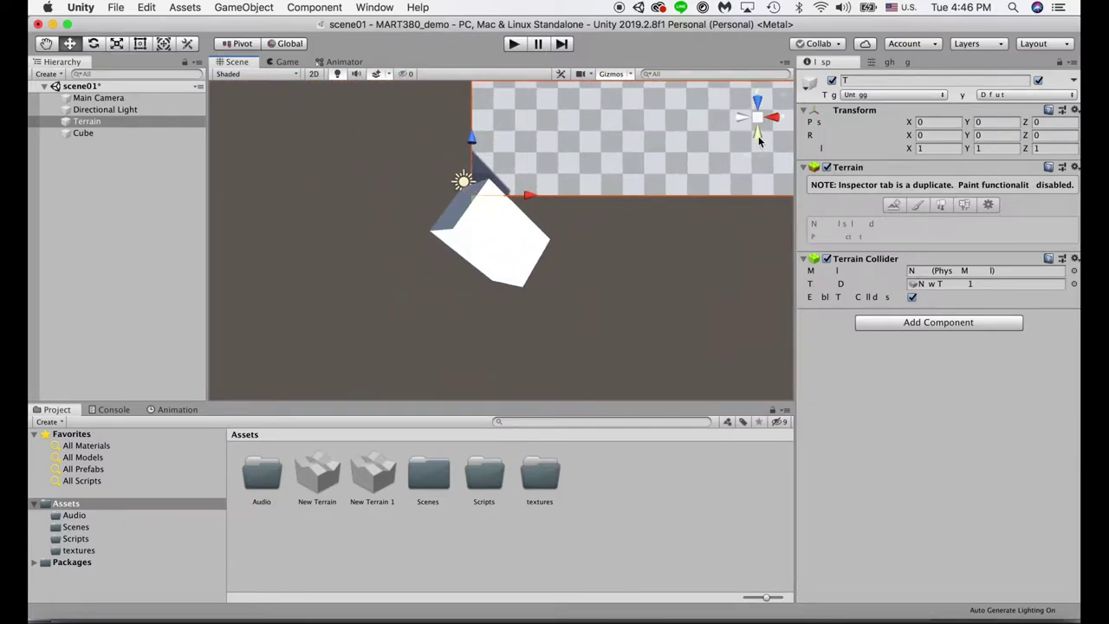
{"action": "left_click", "coordinate": [765, 111]}
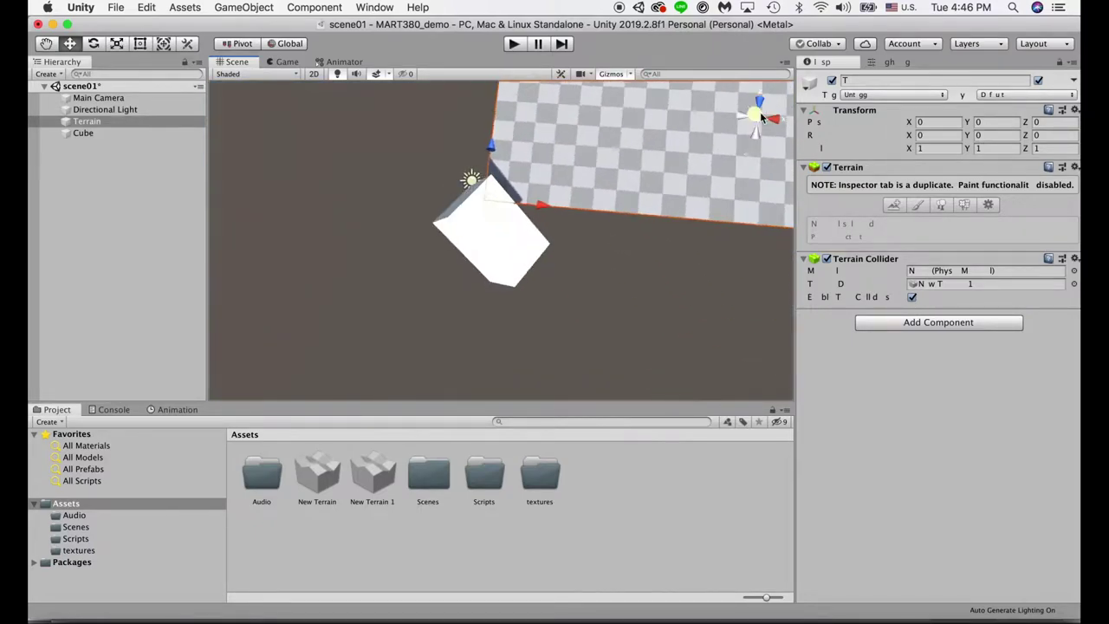
{"action": "left_click", "coordinate": [773, 124]}
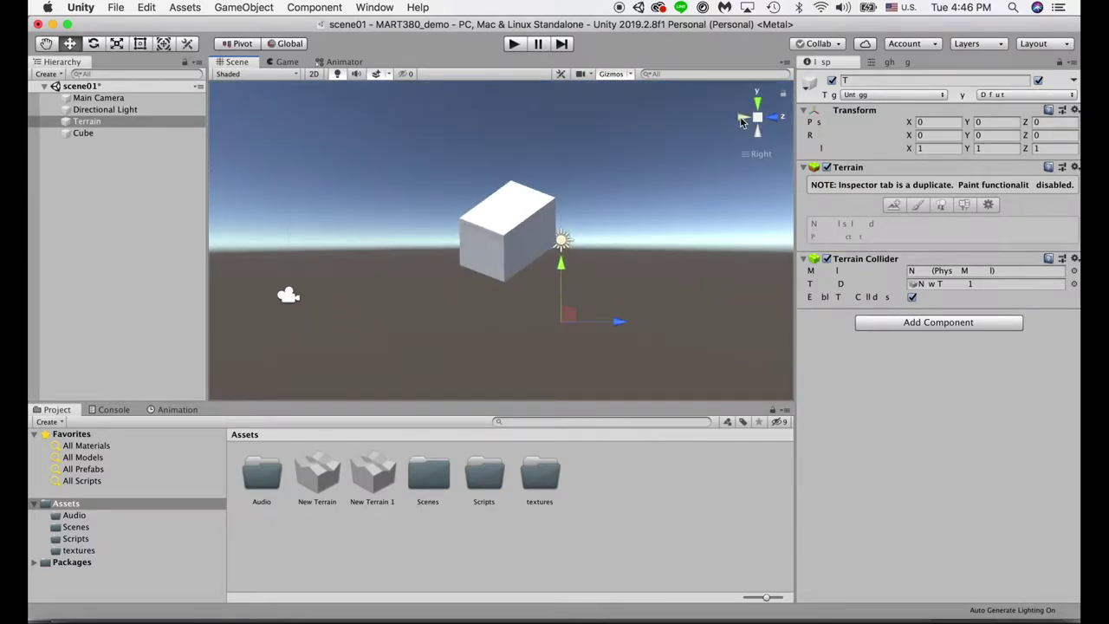
{"action": "left_click", "coordinate": [741, 116]}
{"action": "left_click", "coordinate": [756, 134]}
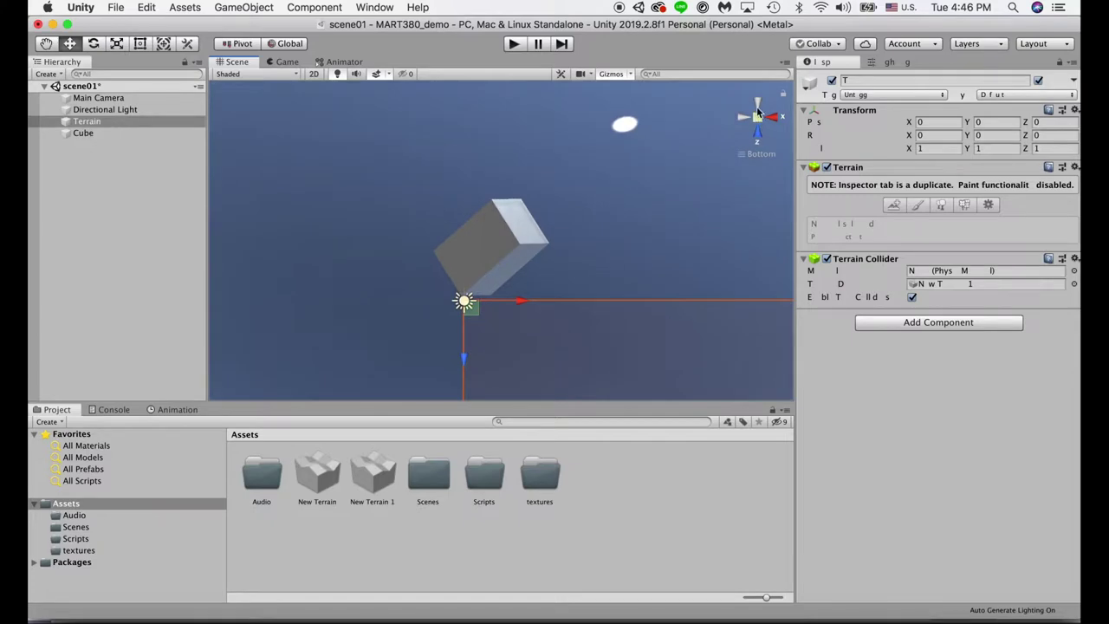
{"action": "left_click", "coordinate": [756, 115]}
{"action": "left_click", "coordinate": [768, 119]}
{"action": "left_click", "coordinate": [769, 119]}
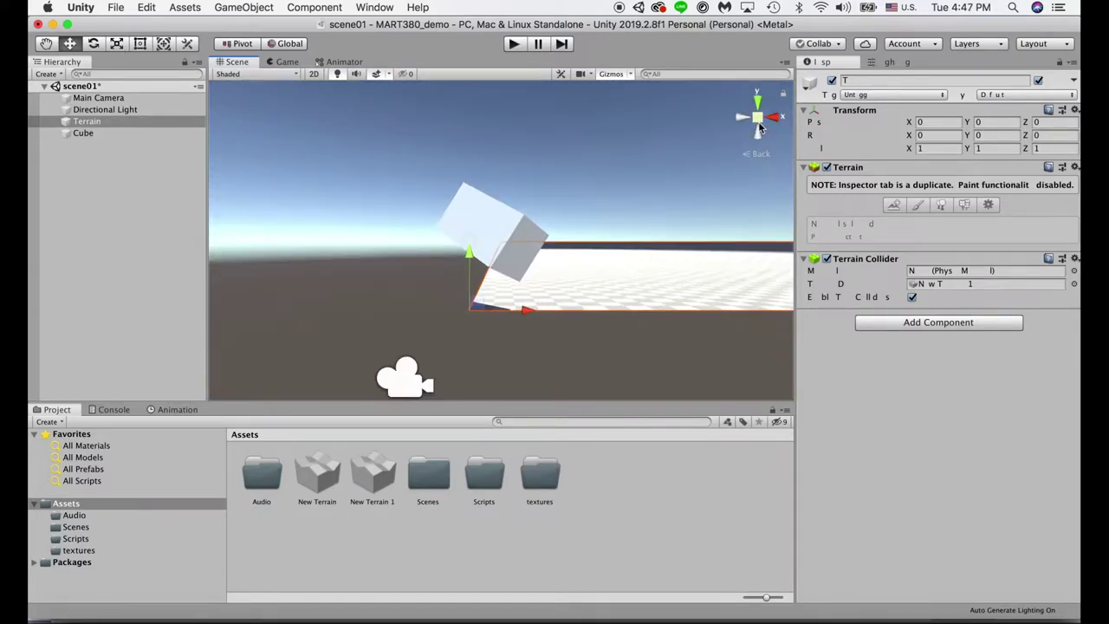
{"action": "left_click", "coordinate": [746, 119]}
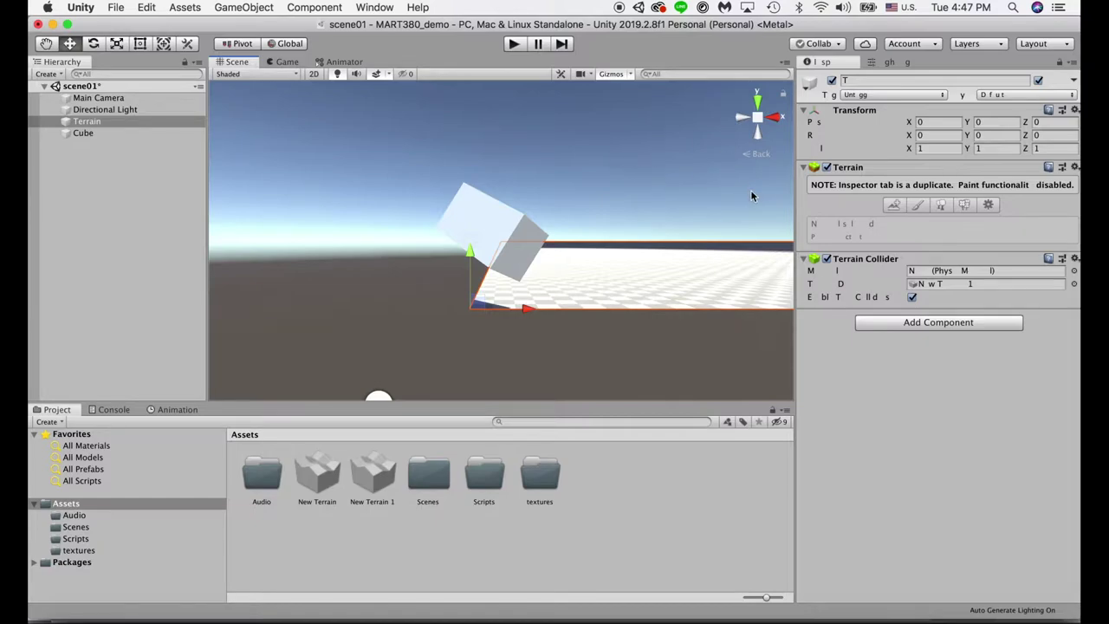
In the back view, lower the cube to Y 2.12 and shift it to X 2.15.
{"action": "left_click", "coordinate": [491, 206]}
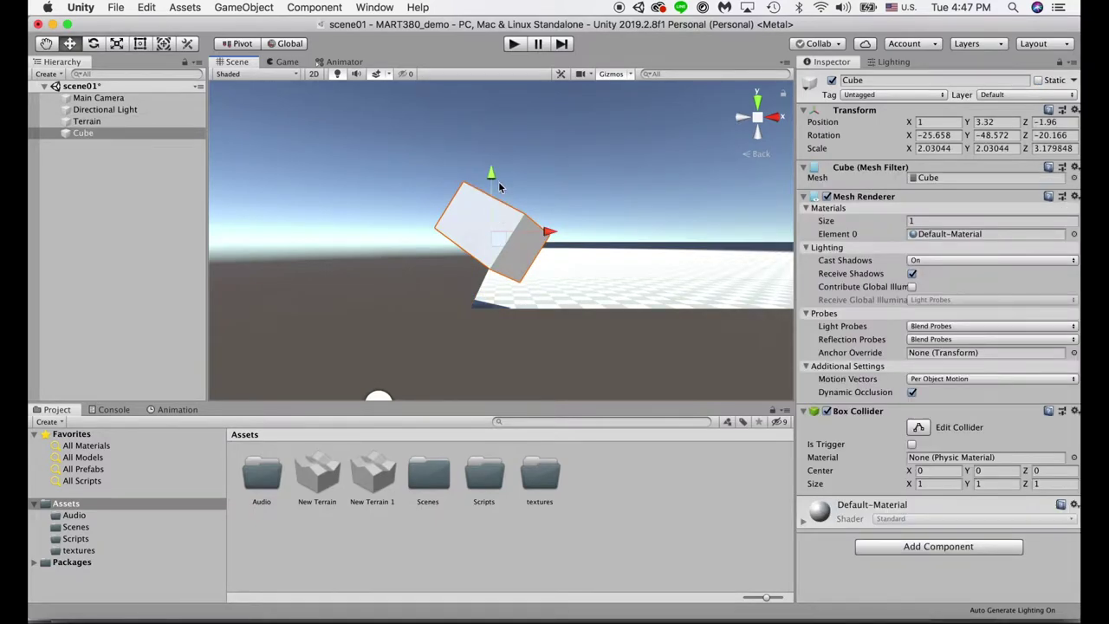
{"action": "mouse_move", "coordinate": [491, 206]}
{"action": "left_mouse_down"}
{"action": "mouse_move", "coordinate": [493, 190]}
{"action": "mouse_move", "coordinate": [491, 209]}
{"action": "left_mouse_up"}
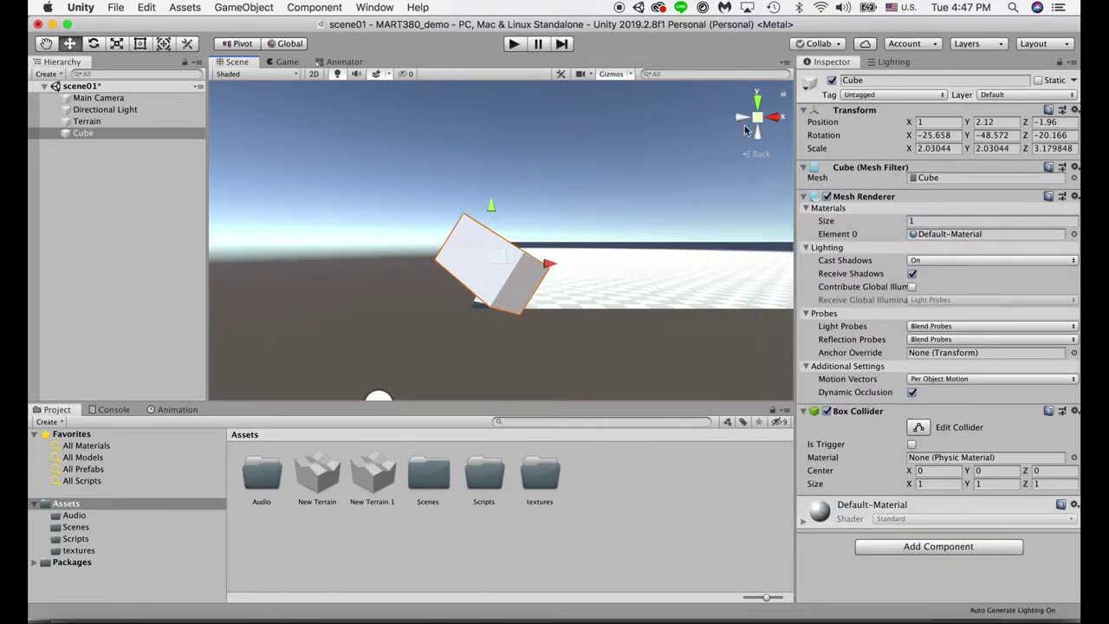
{"action": "left_click_drag", "start_coordinate": [541, 264], "coordinate": [577, 262]}
In the right view, move the cube over the terrain to Z 2.55 and lower it to Y 1.97, and check its placement in perspective.
{"action": "mouse_move", "coordinate": [767, 135]}
{"action": "left_mouse_down"}
{"action": "mouse_move", "coordinate": [752, 126]}
{"action": "mouse_move", "coordinate": [776, 144]}
{"action": "mouse_move", "coordinate": [758, 102]}
{"action": "mouse_move", "coordinate": [769, 124]}
{"action": "left_mouse_up"}
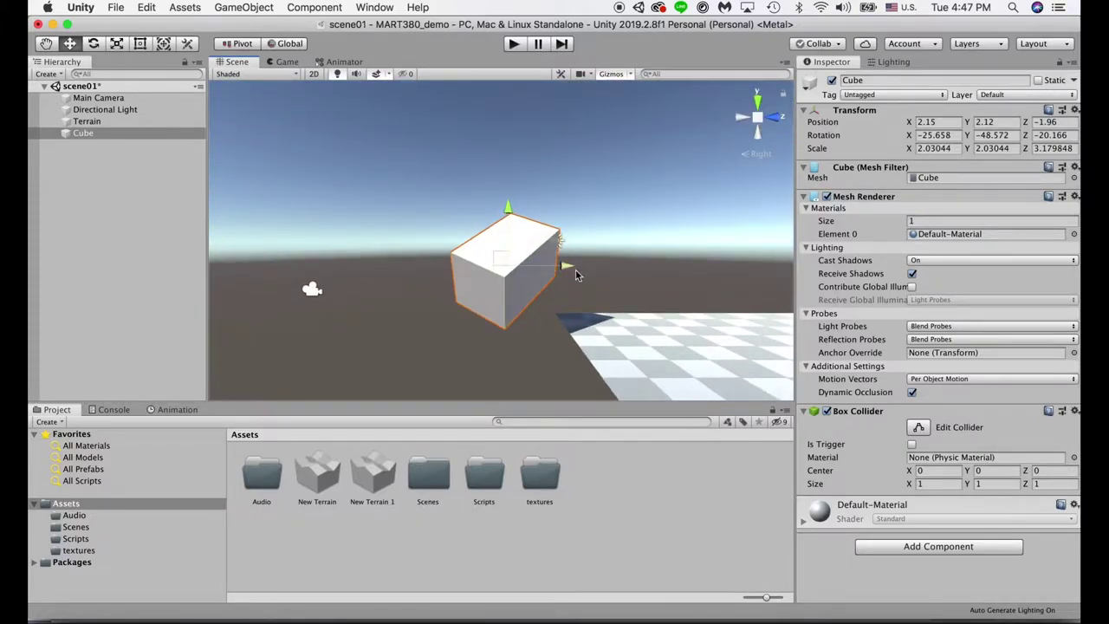
{"action": "left_click_drag", "start_coordinate": [564, 267], "coordinate": [700, 274]}
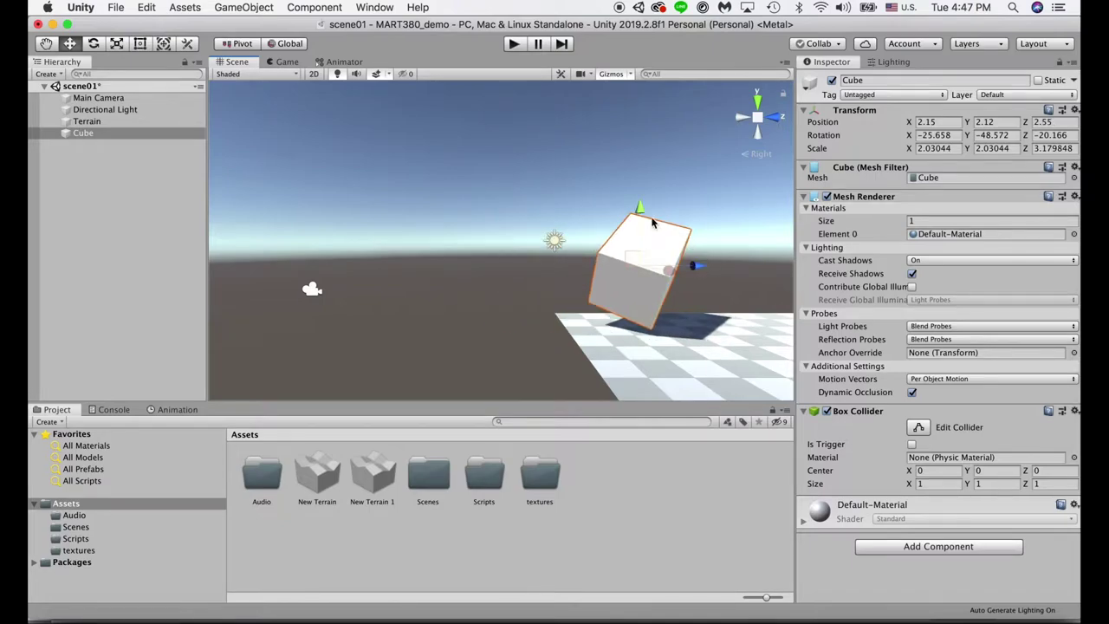
{"action": "mouse_move", "coordinate": [637, 215]}
{"action": "left_mouse_down"}
{"action": "mouse_move", "coordinate": [638, 226]}
{"action": "mouse_move", "coordinate": [639, 212]}
{"action": "left_mouse_up"}
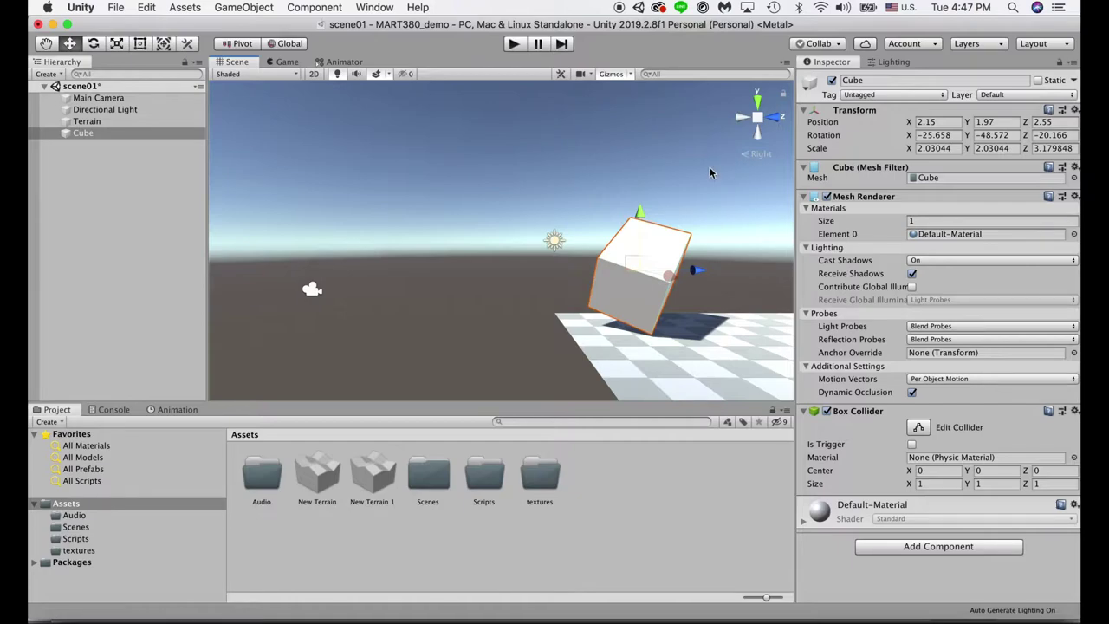
{"action": "left_click_drag", "start_coordinate": [657, 184], "coordinate": [792, 274], "text": "alt"}
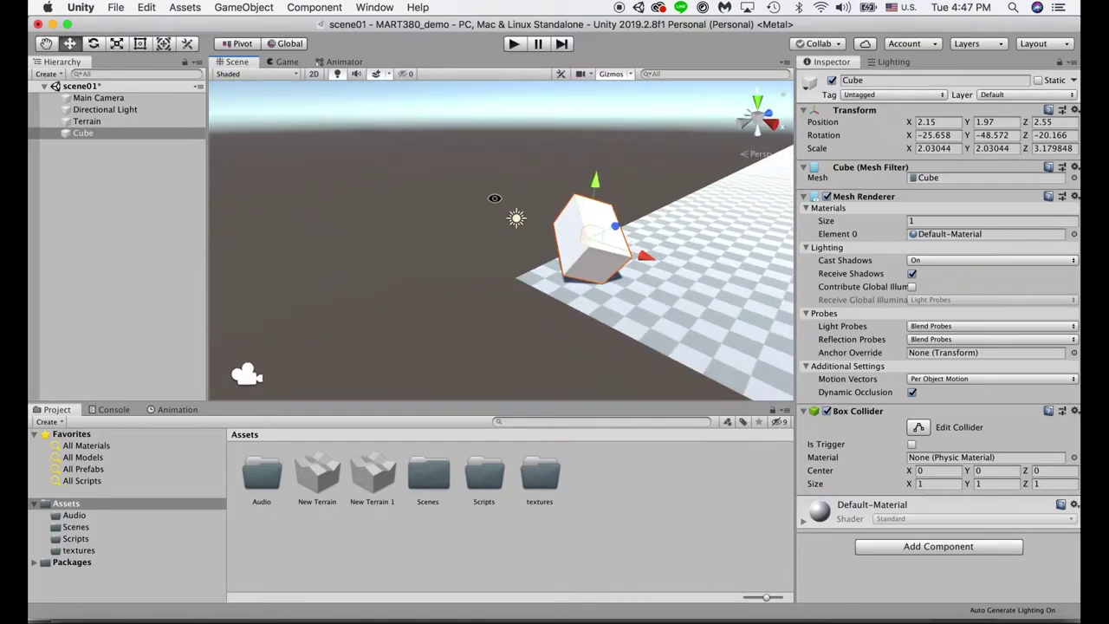
{"action": "left_click_drag", "start_coordinate": [505, 220], "coordinate": [777, 200], "text": "alt"}
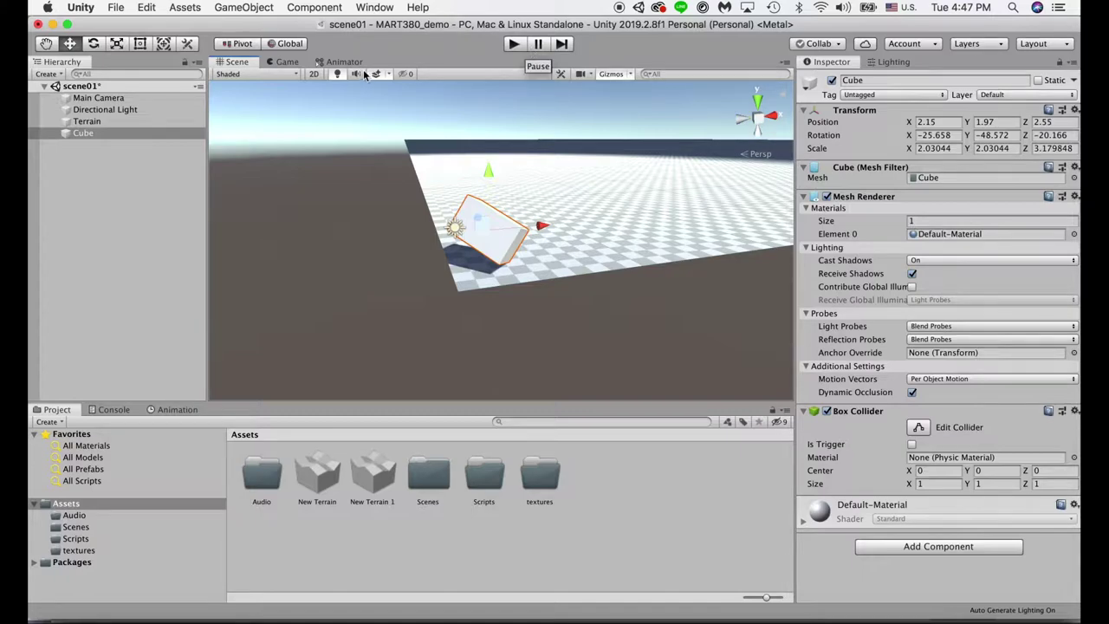
Switch the scene to 2D, pan around the cube, and return to the 3D view.
{"action": "left_click", "coordinate": [314, 76]}
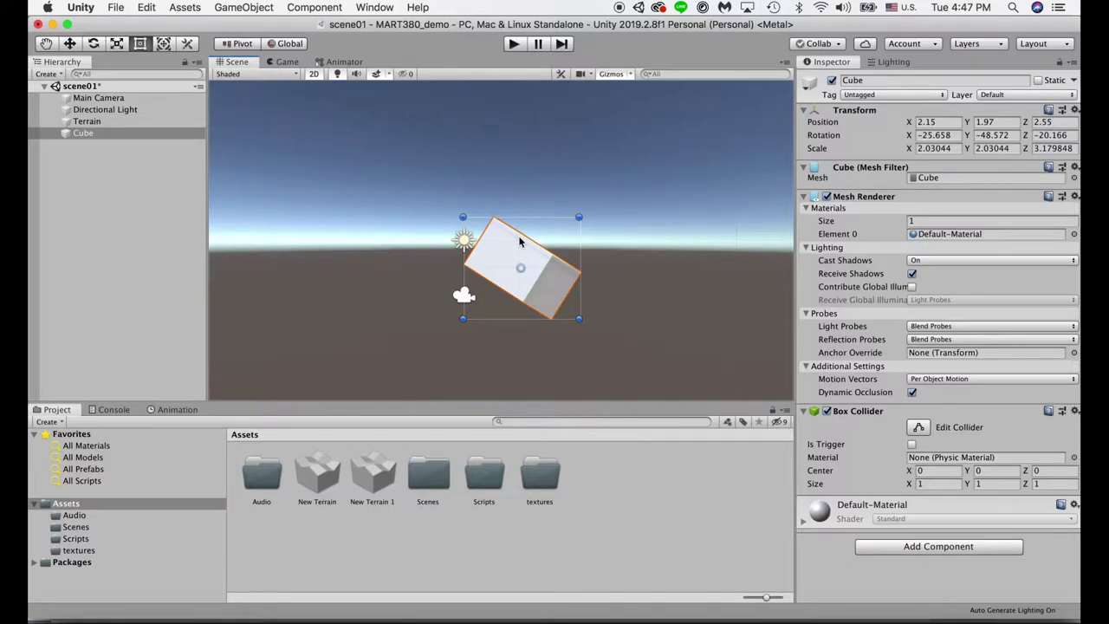
{"action": "middle_click_drag", "start_coordinate": [502, 269], "coordinate": [440, 227]}
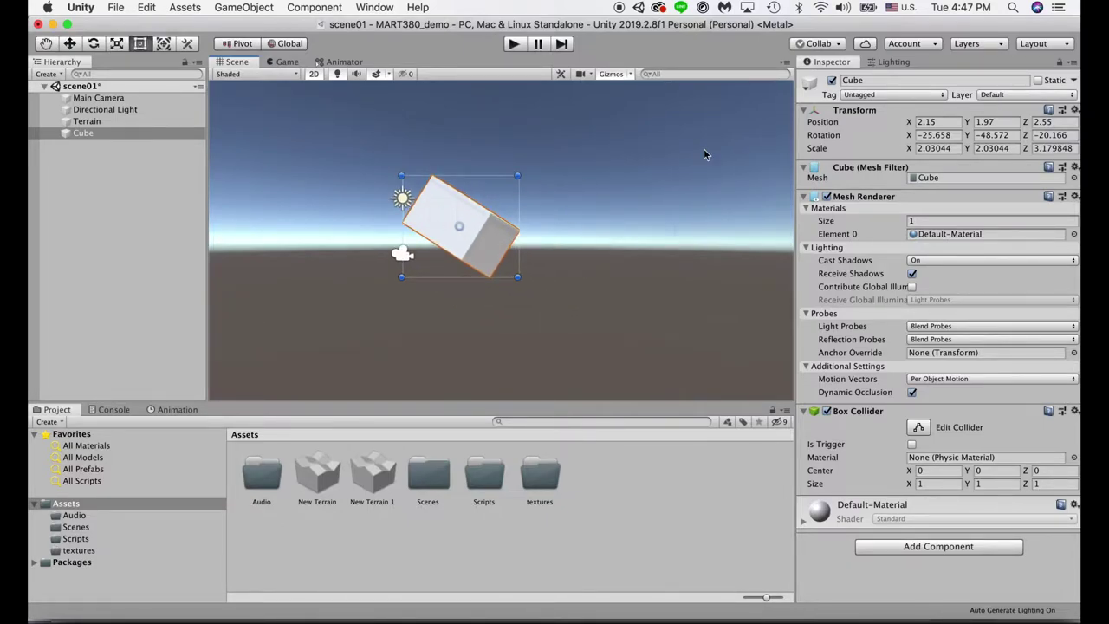
{"action": "right_click_drag", "start_coordinate": [589, 186], "coordinate": [595, 185]}
{"action": "left_click", "coordinate": [314, 74]}
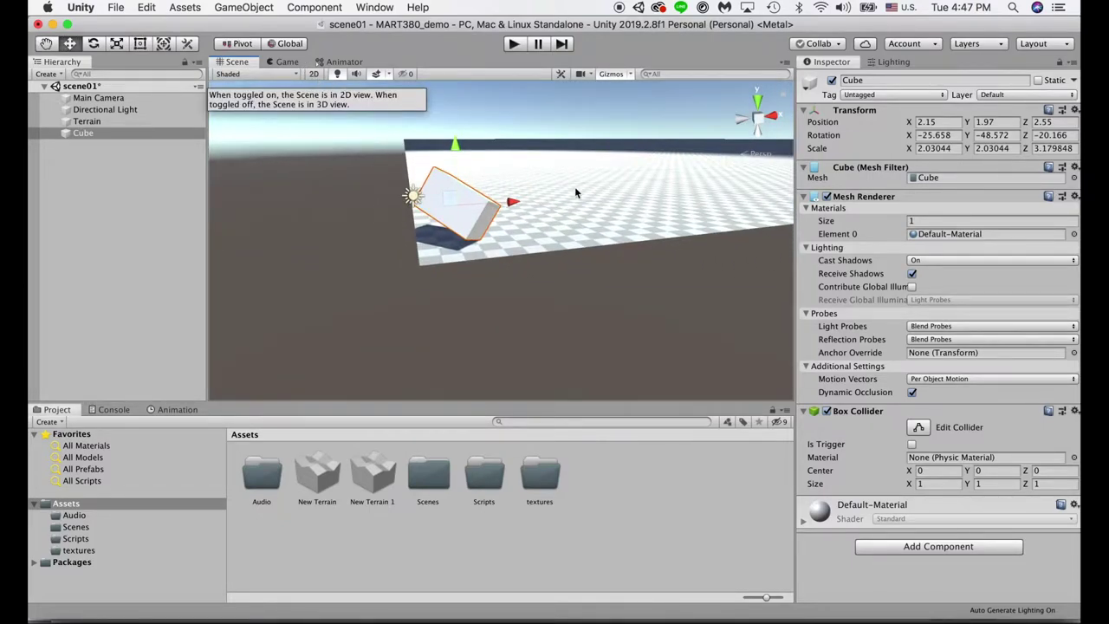
Take a closer look at the cube, view it in 2D, and return the scene to 3D.
{"action": "scroll", "coordinate": [551, 202], "scroll_direction": "up", "scroll_amount": 3}
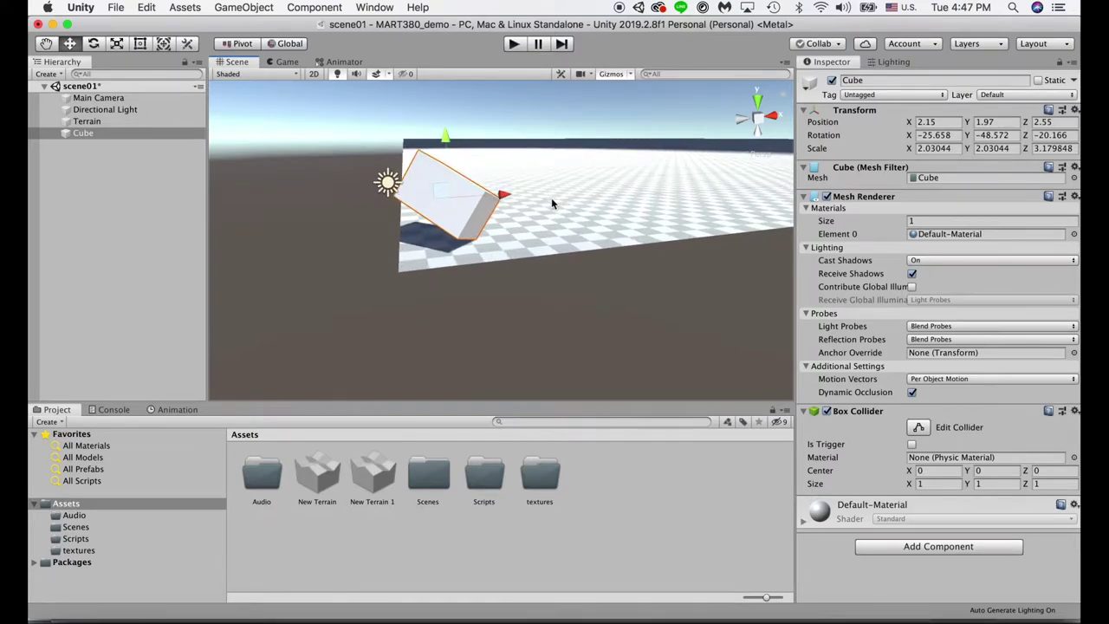
{"action": "key", "text": "2"}
{"action": "key", "text": "t"}
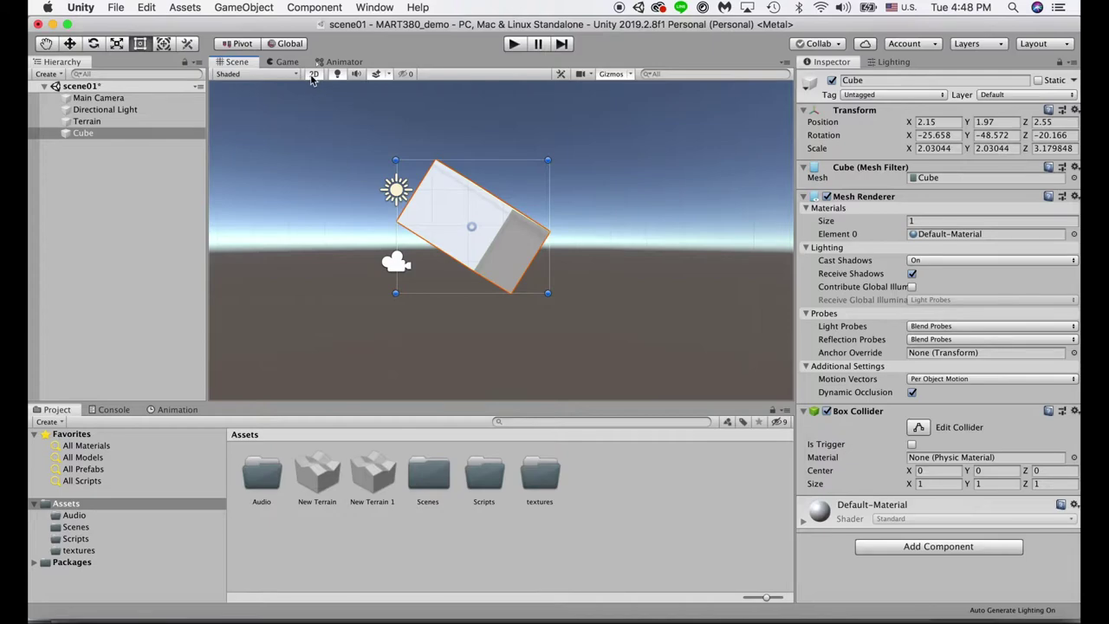
{"action": "left_click", "coordinate": [314, 74]}
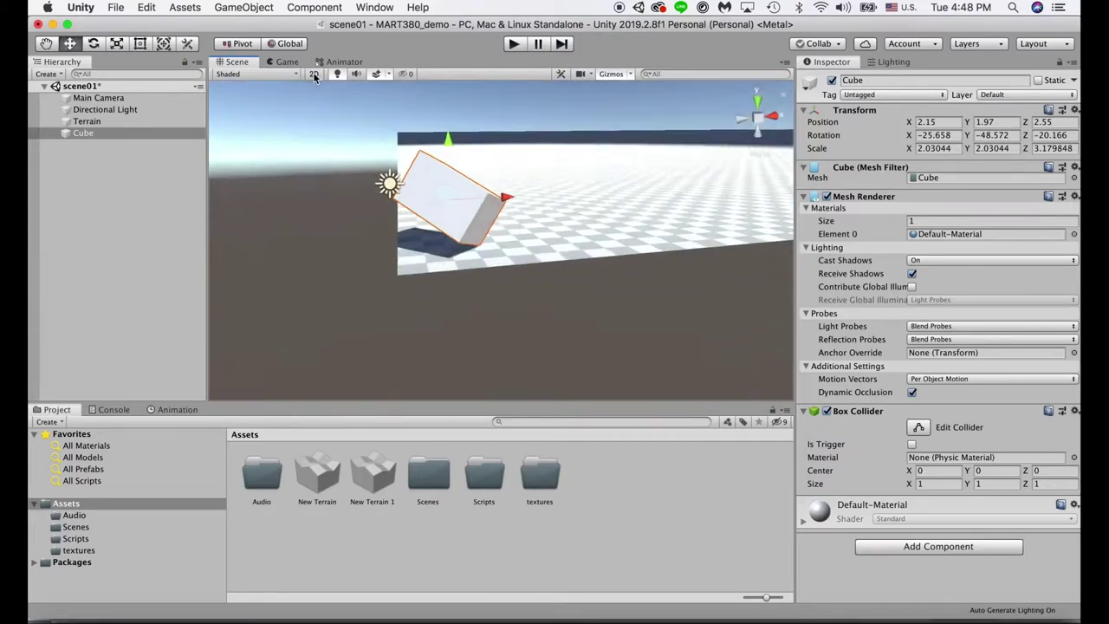
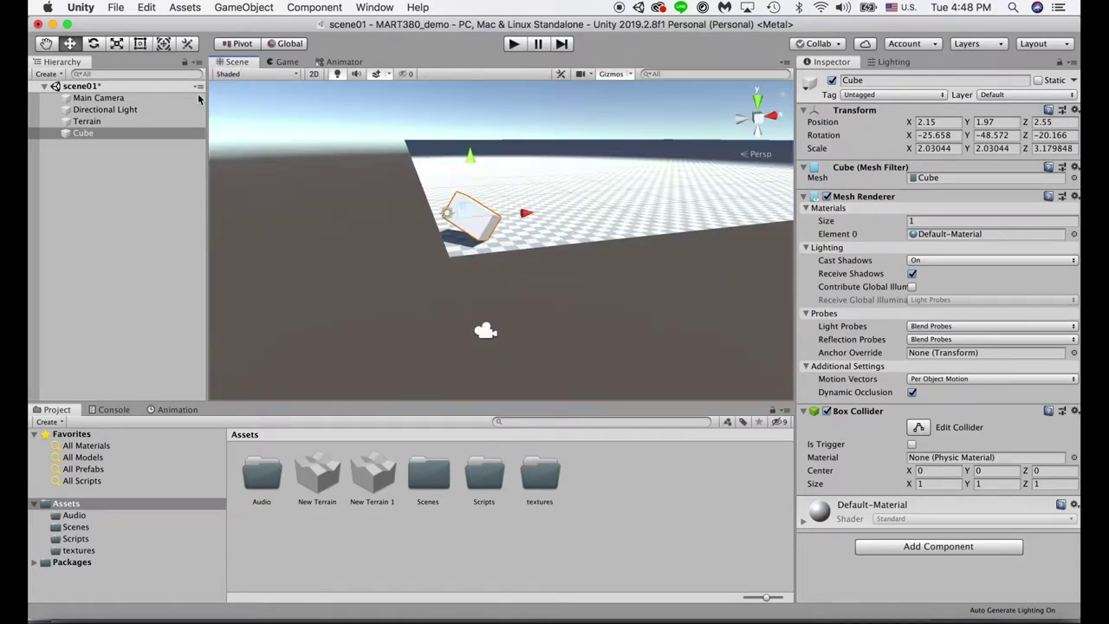
Move the Main Camera to X 7.4 and Y 5.78, check its framing in the Game view, and return to the Scene view.
{"action": "left_click", "coordinate": [121, 98]}
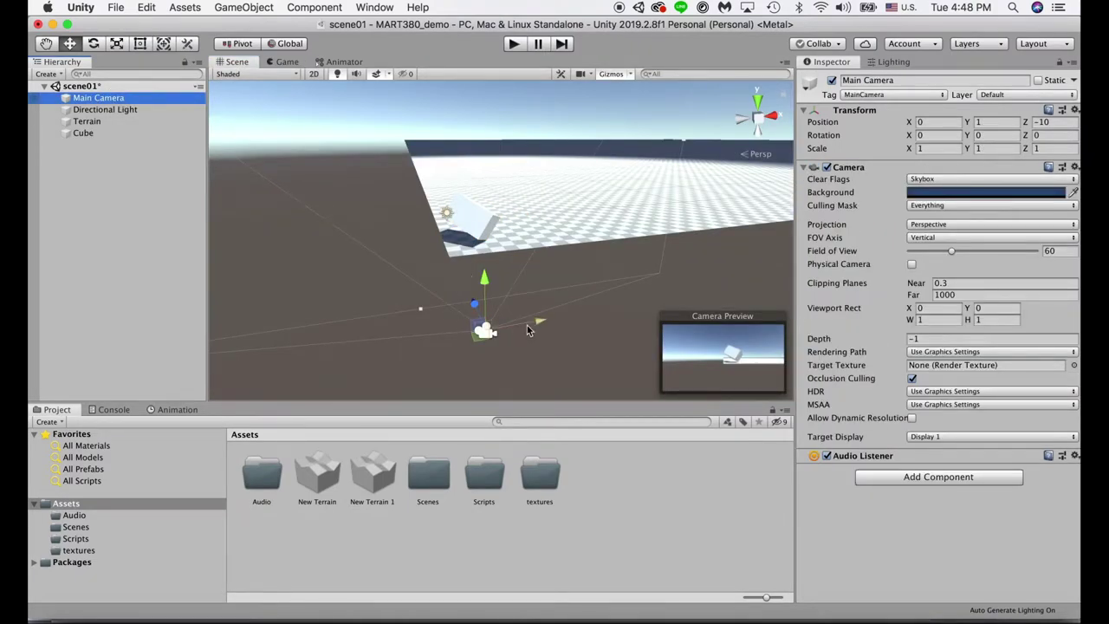
{"action": "left_click_drag", "start_coordinate": [533, 329], "coordinate": [722, 276]}
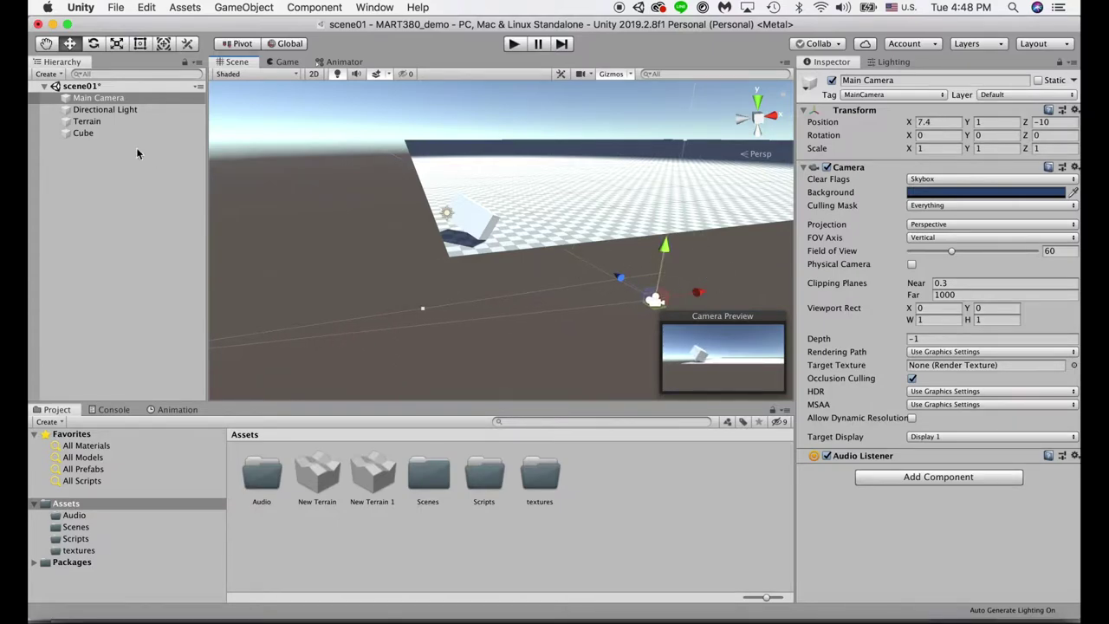
{"action": "left_click_drag", "start_coordinate": [664, 251], "coordinate": [654, 151]}
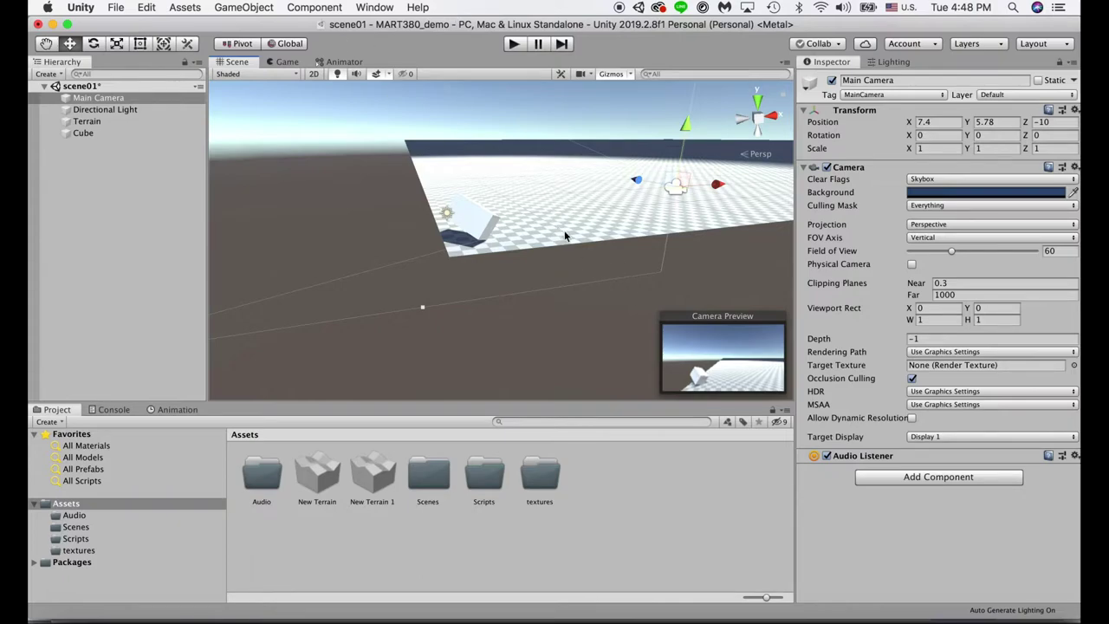
{"action": "left_click", "coordinate": [287, 64]}
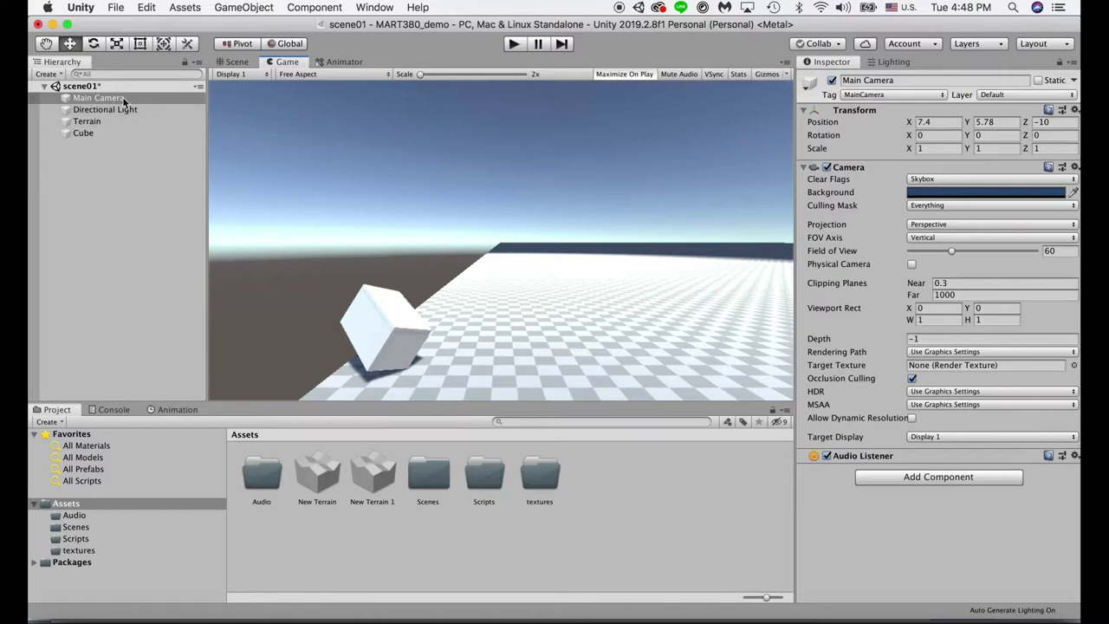
{"action": "left_click", "coordinate": [237, 62]}
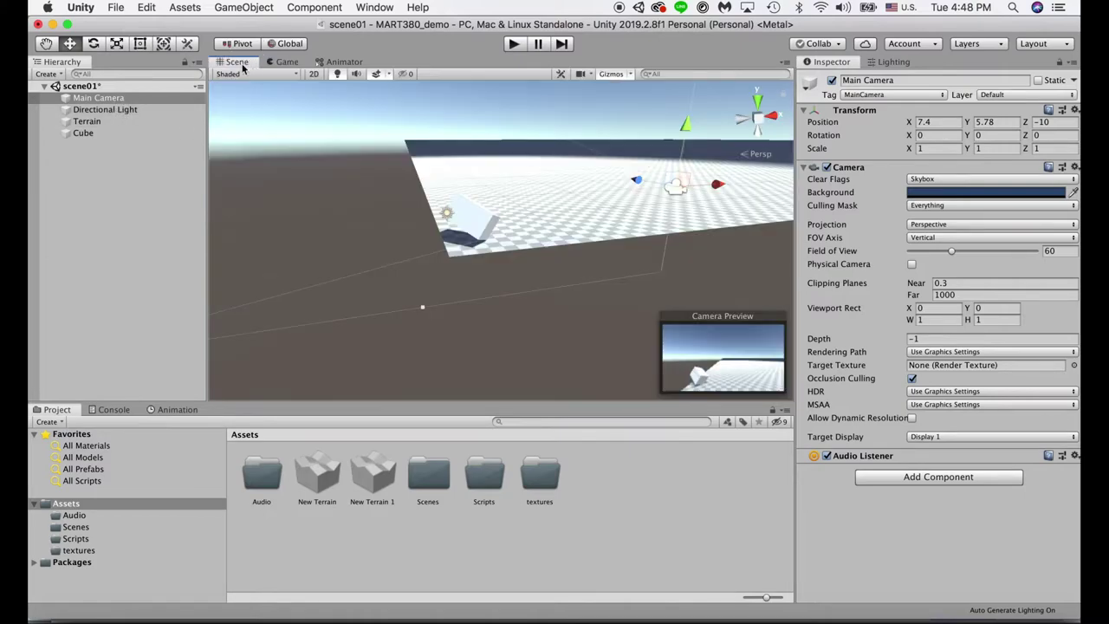
Play the scene, toggle Maximize On Play off and on again, and stop playback.
{"action": "left_click", "coordinate": [515, 48]}
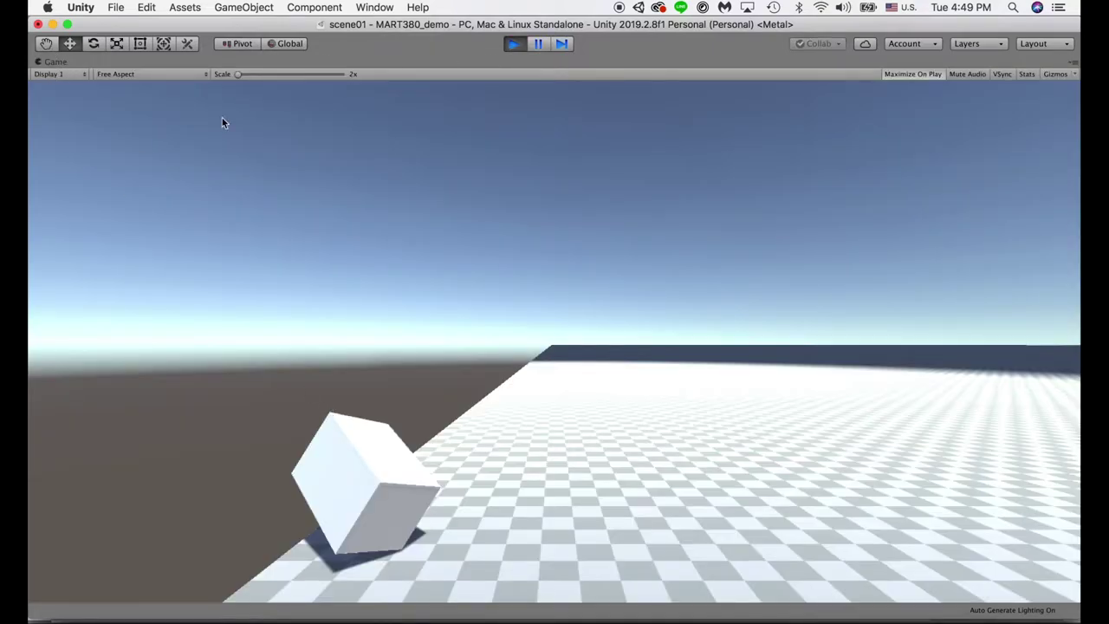
{"action": "left_click", "coordinate": [900, 77]}
{"action": "left_click", "coordinate": [897, 75]}
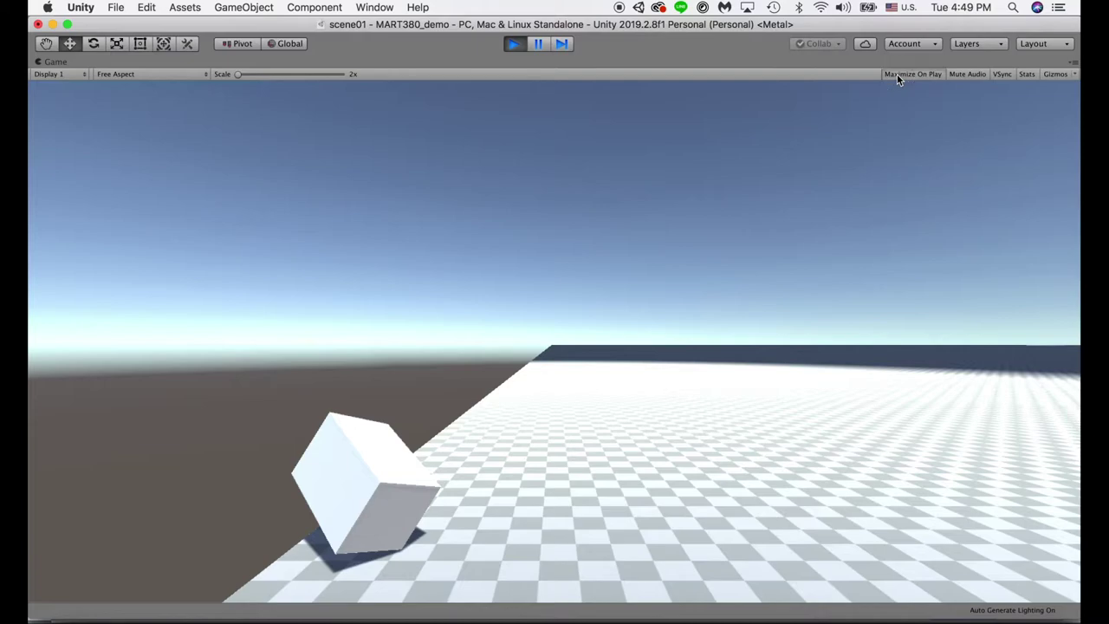
{"action": "left_click", "coordinate": [525, 41]}
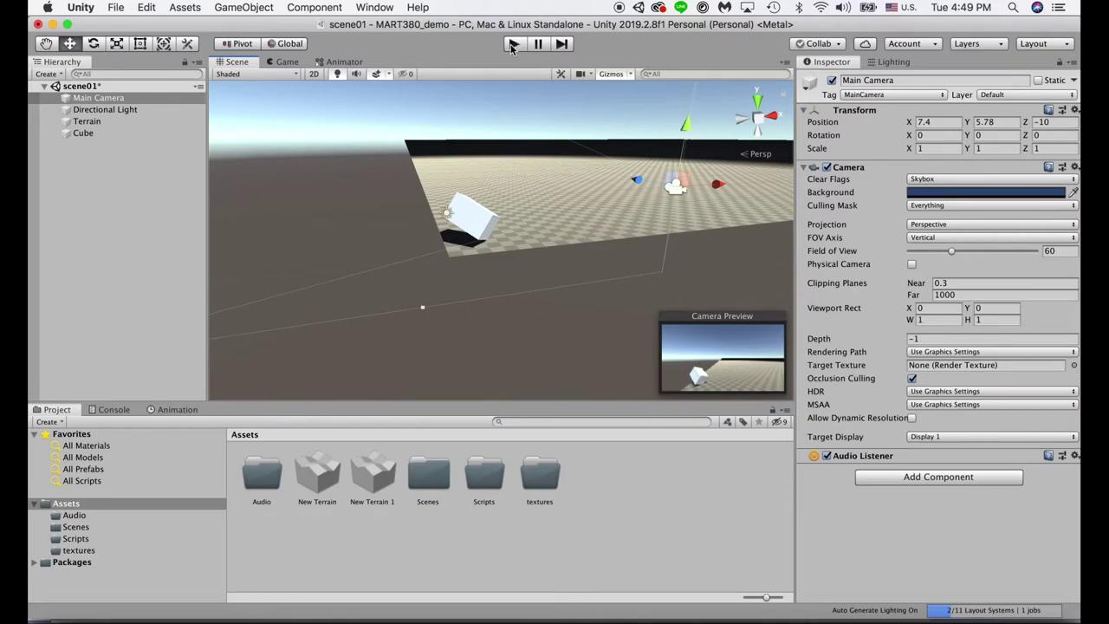
Play the scene again, pause it, and show the paused frame in the Game view.
{"action": "left_click", "coordinate": [512, 48]}
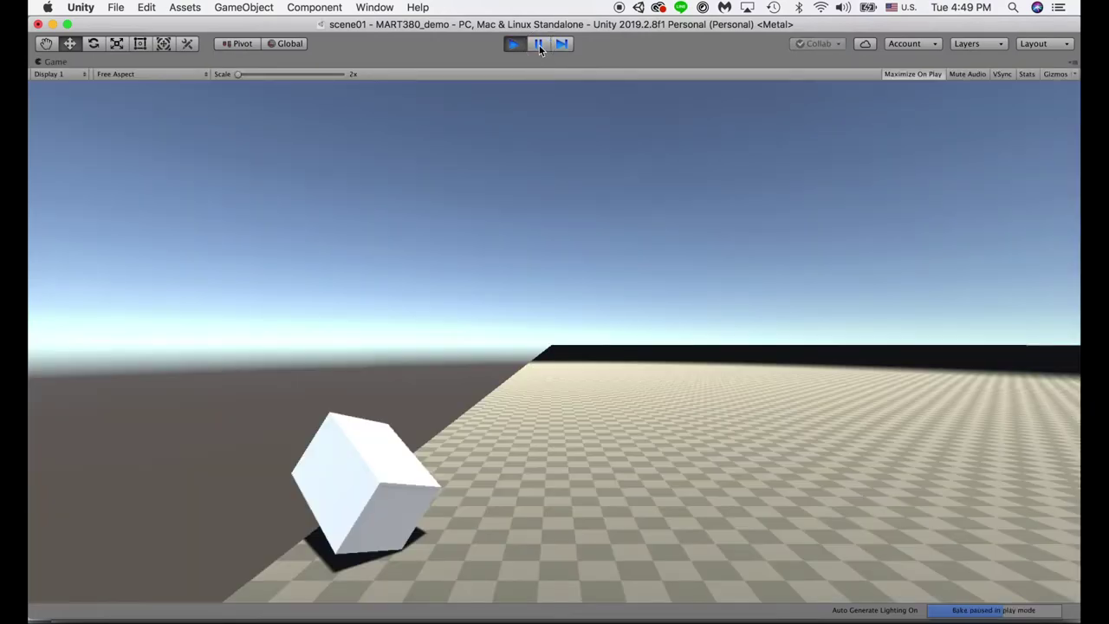
{"action": "left_click", "coordinate": [539, 45]}
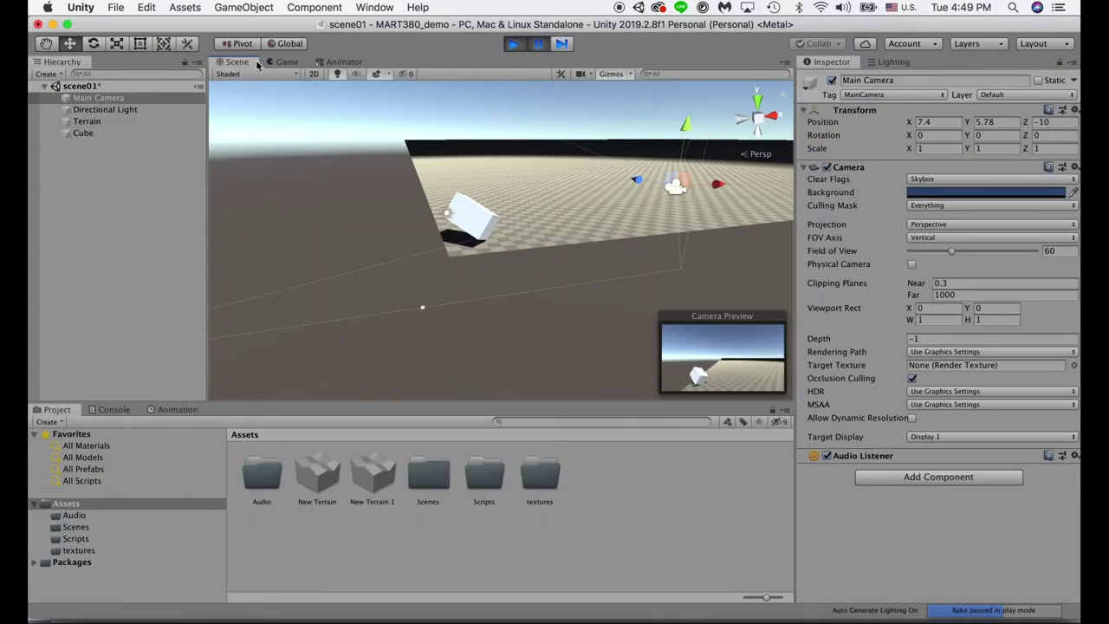
{"action": "left_click", "coordinate": [285, 62]}
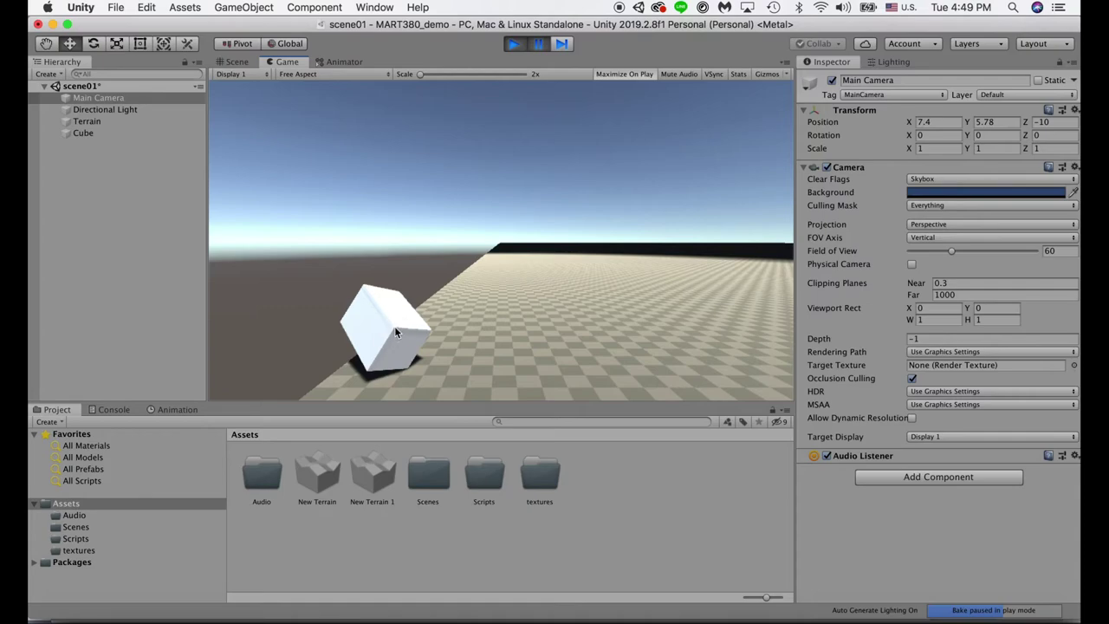
With playback paused, move the cube in the Scene view to X 12.67 and Y 5.62.
{"action": "left_click", "coordinate": [246, 63]}
{"action": "left_click", "coordinate": [483, 220]}
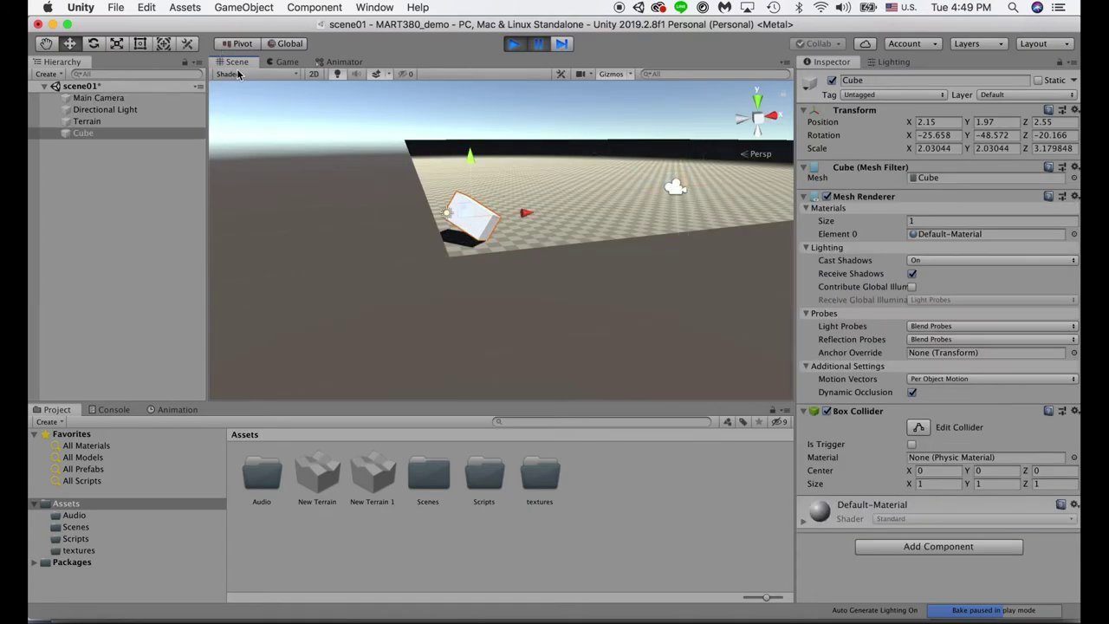
{"action": "left_click_drag", "start_coordinate": [525, 208], "coordinate": [642, 171]}
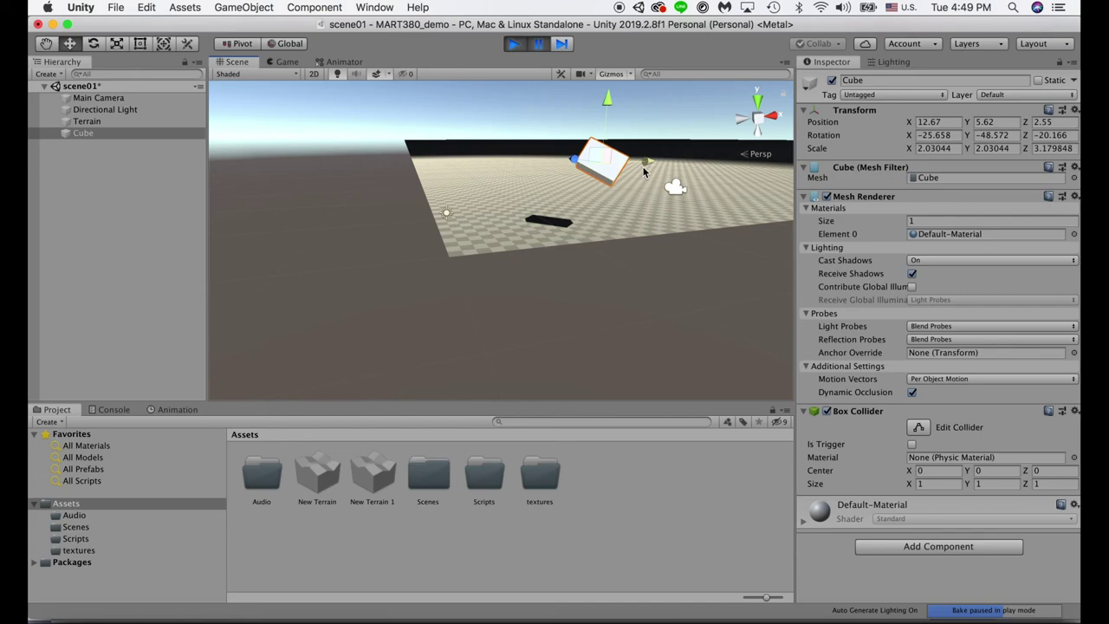